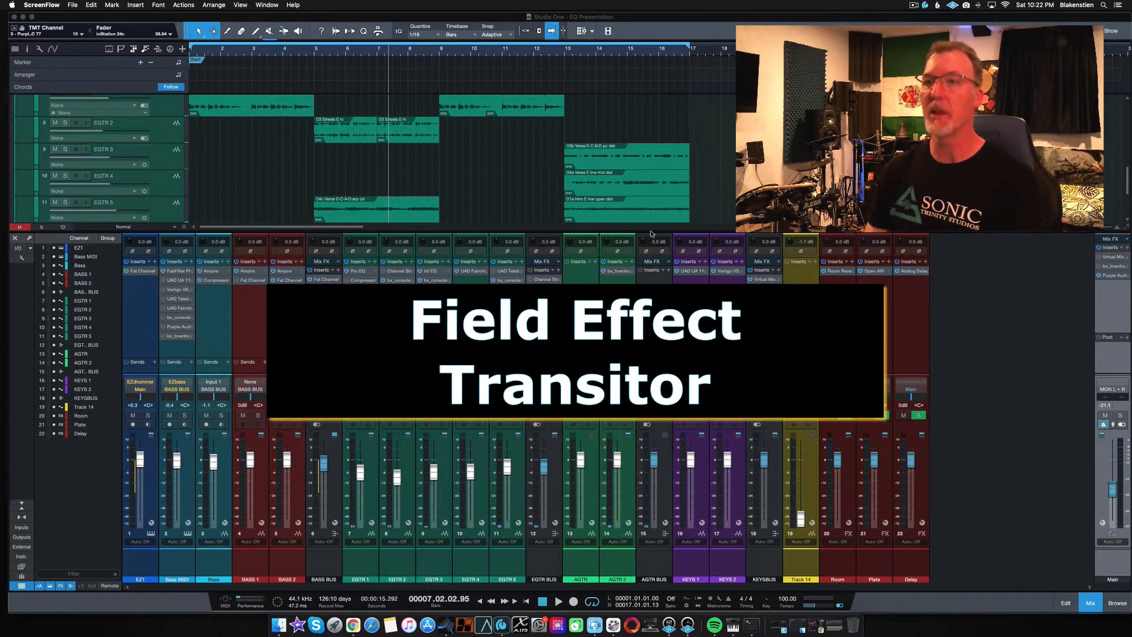
View the UAD 1176LN and Vertigo VSC-2 compressors on the Bass MIDI channel, and close each plug-in window
{"action": "left_click", "coordinate": [178, 280]}
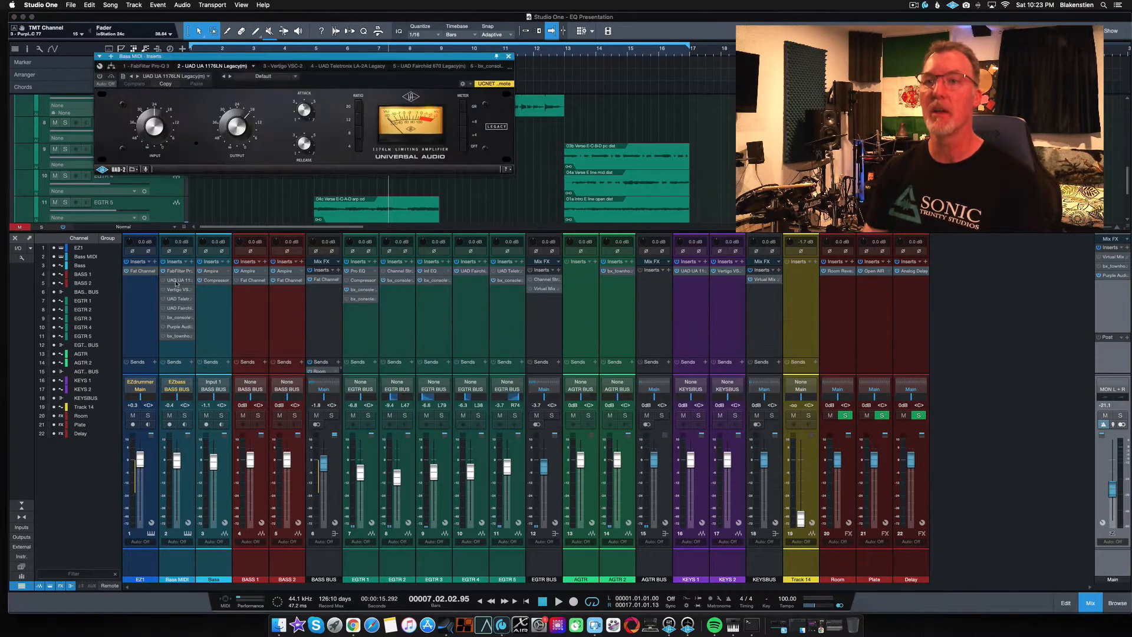
{"action": "left_click_drag", "start_coordinate": [363, 56], "coordinate": [382, 127]}
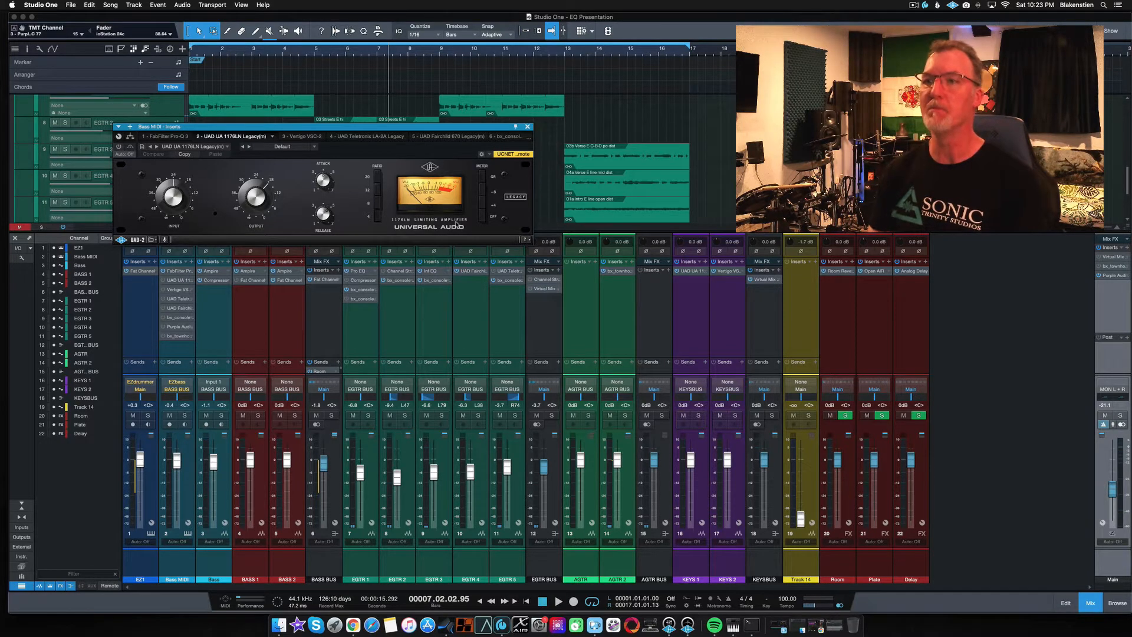
{"action": "left_click", "coordinate": [527, 127]}
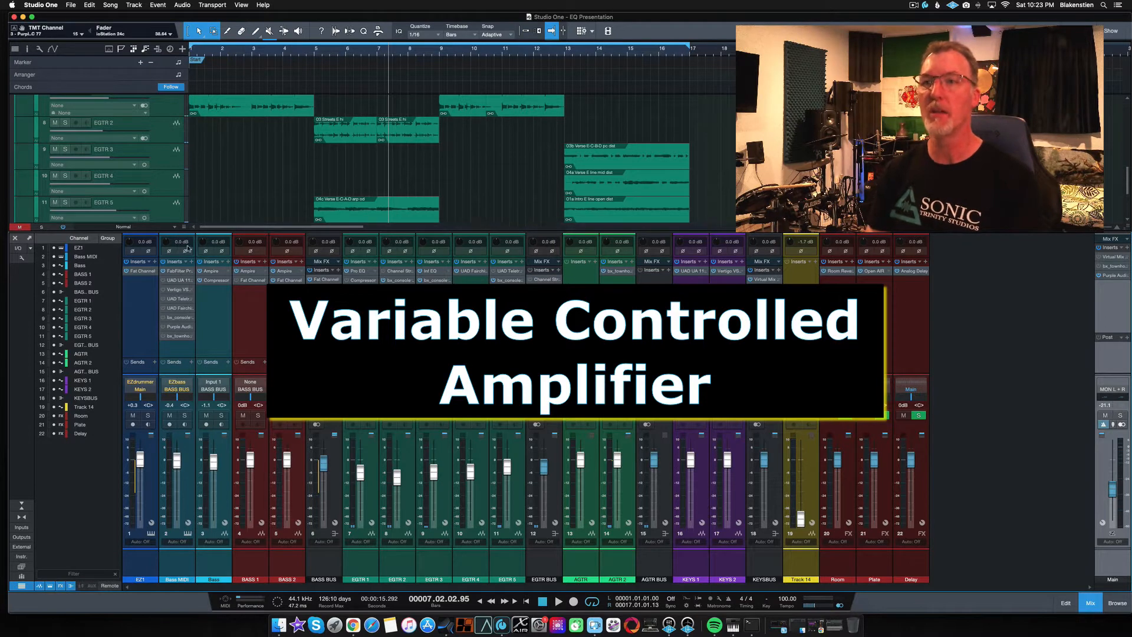
{"action": "left_click", "coordinate": [180, 291]}
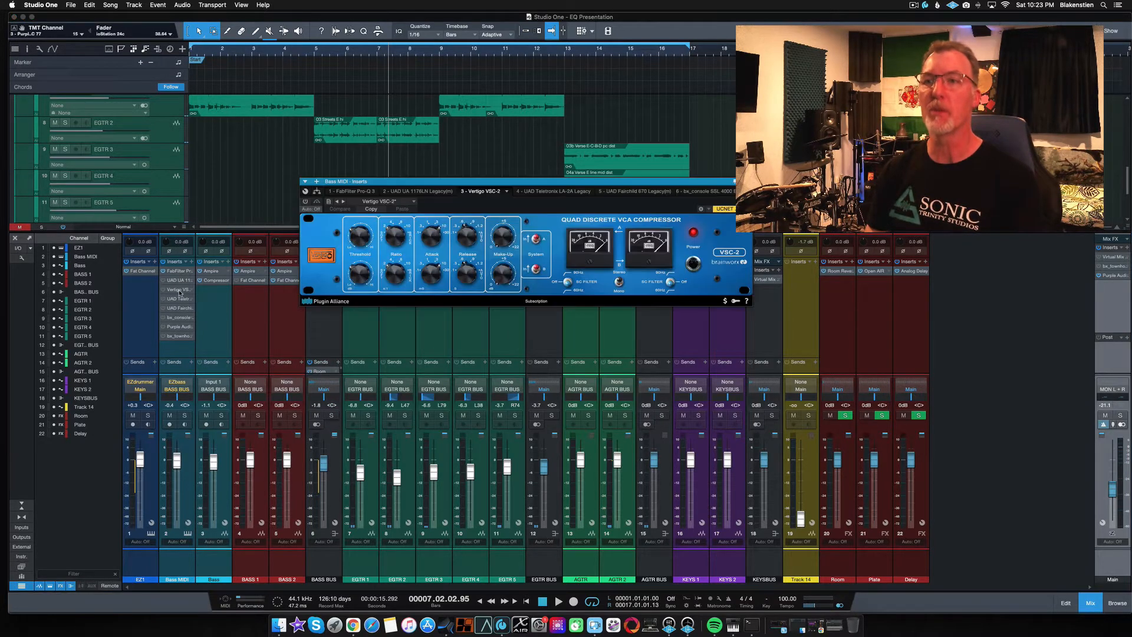
{"action": "left_click_drag", "start_coordinate": [527, 190], "coordinate": [351, 156]}
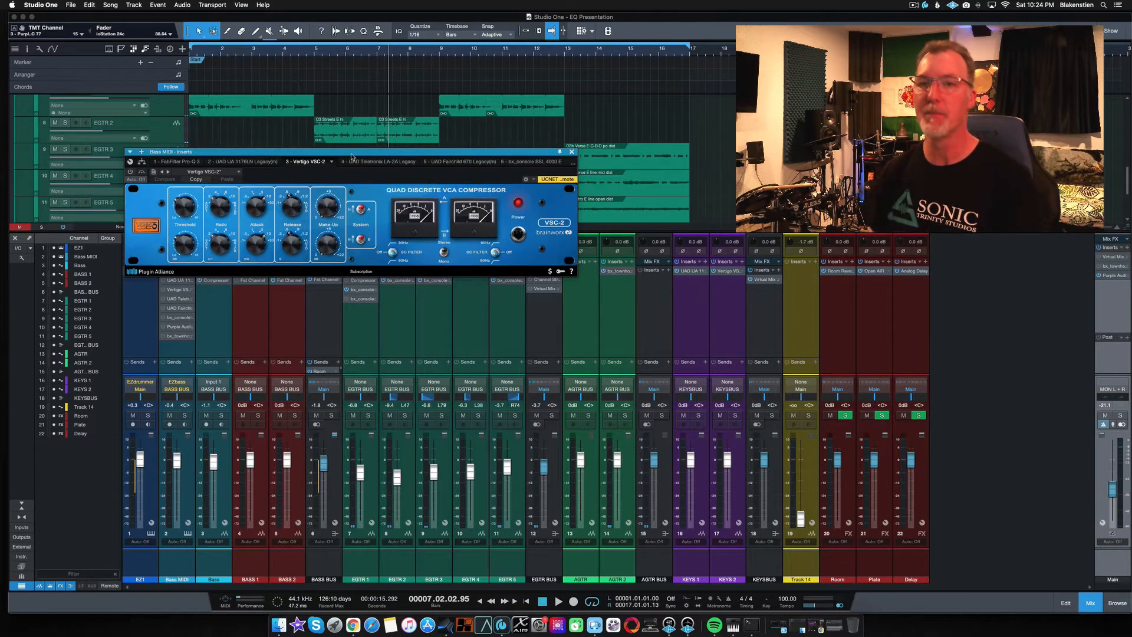
{"action": "left_click", "coordinate": [571, 151]}
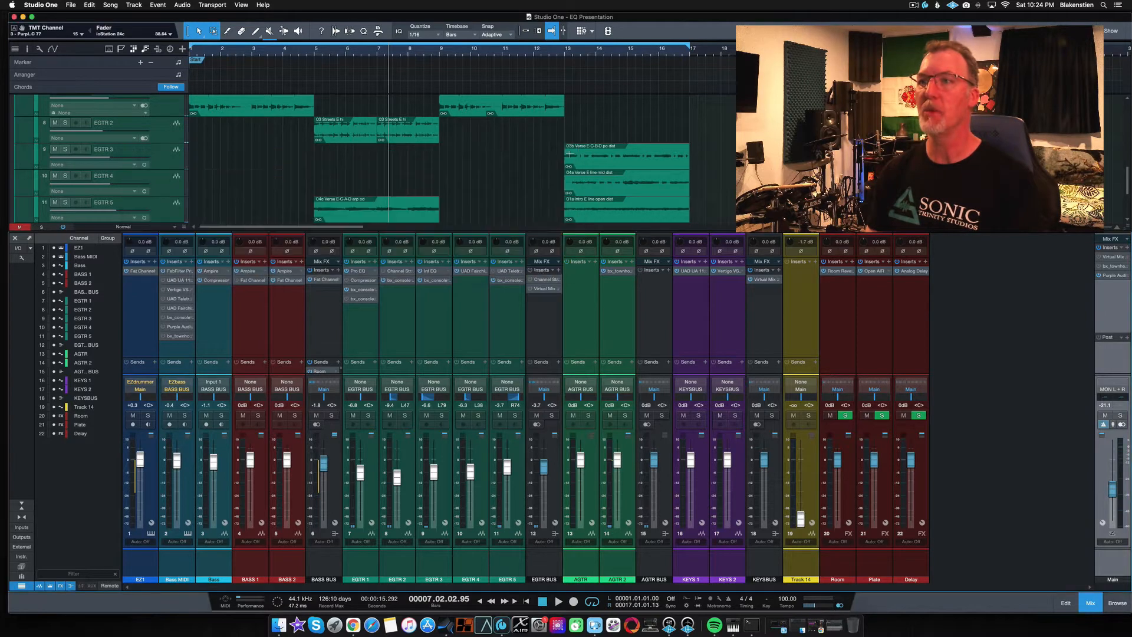
View the Teletronix LA-2A on the Bass MIDI channel, close it, and open the Fairchild 670 compressor
{"action": "left_click", "coordinate": [178, 299]}
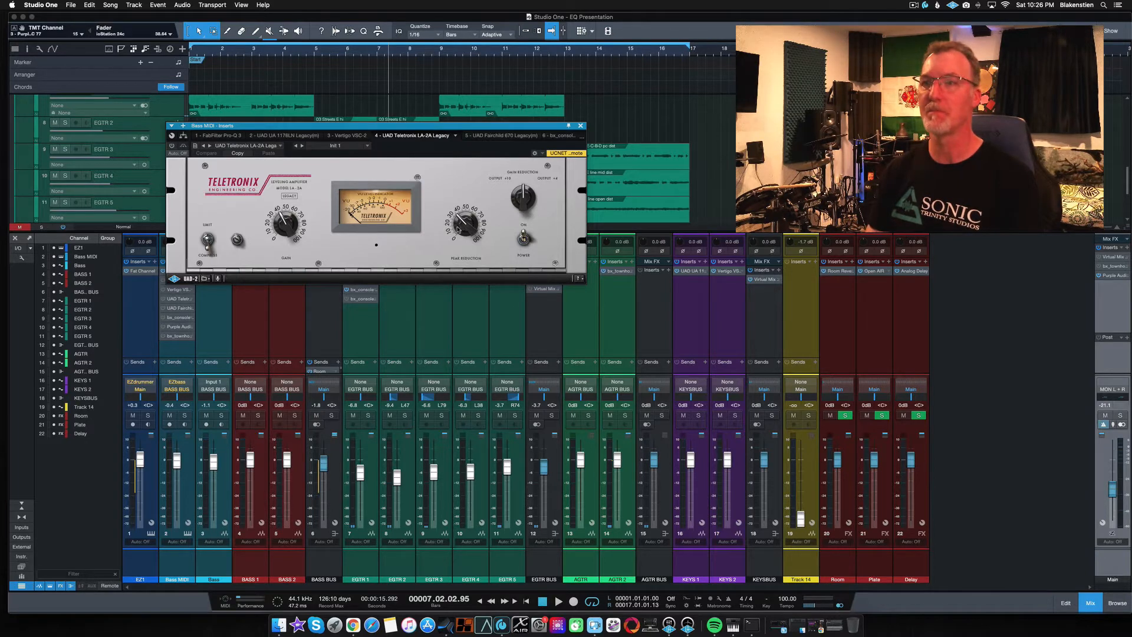
{"action": "left_click", "coordinate": [580, 125]}
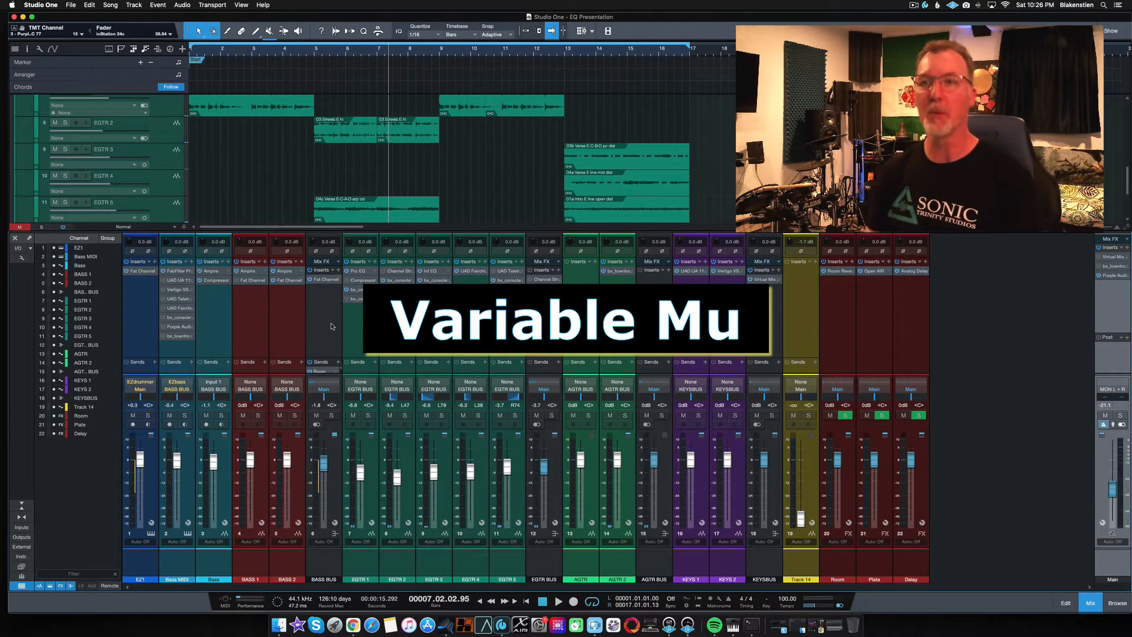
{"action": "left_click", "coordinate": [179, 308]}
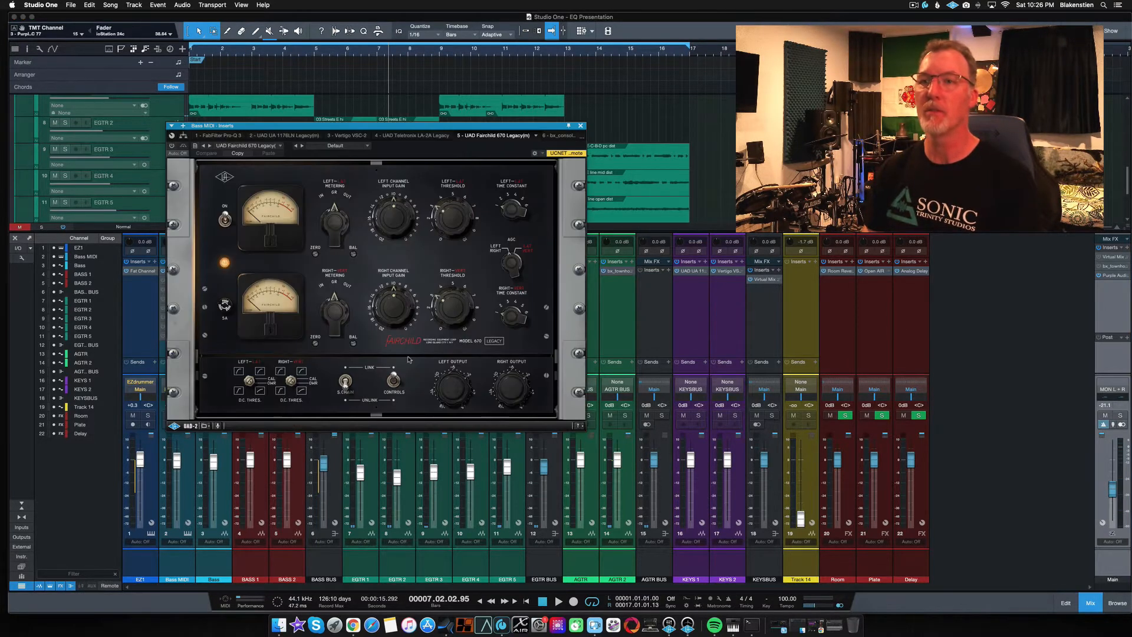
{"action": "left_click_drag", "start_coordinate": [459, 128], "coordinate": [459, 135]}
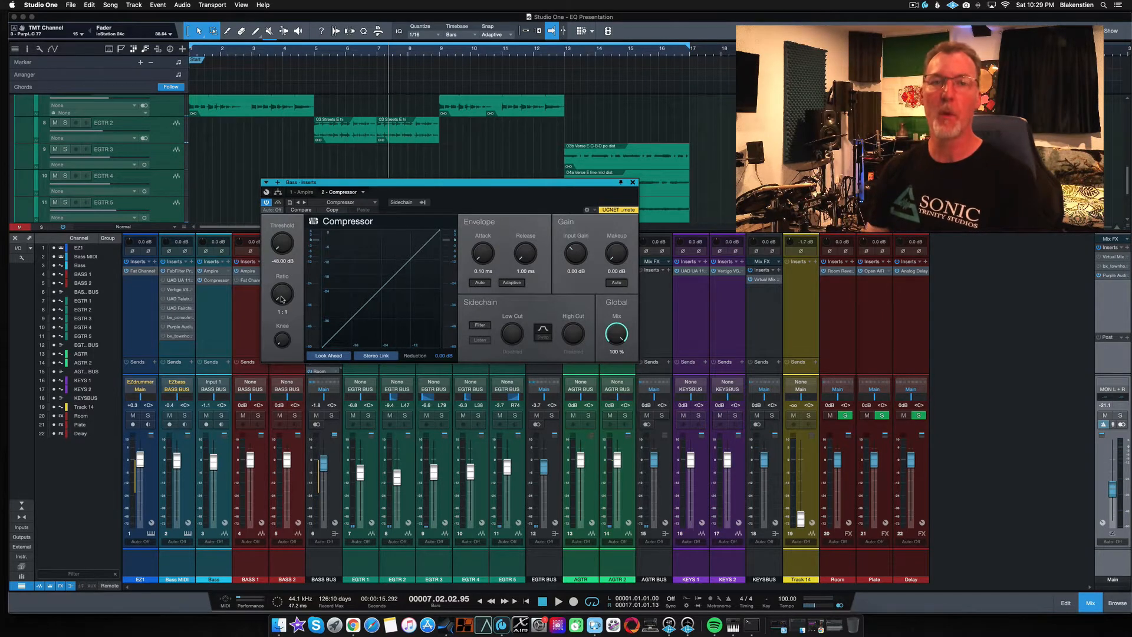
Set the Bass track compressor's ratio to 4.0:1 and start playback to hear its effect
{"action": "left_click_drag", "start_coordinate": [282, 299], "coordinate": [290, 257]}
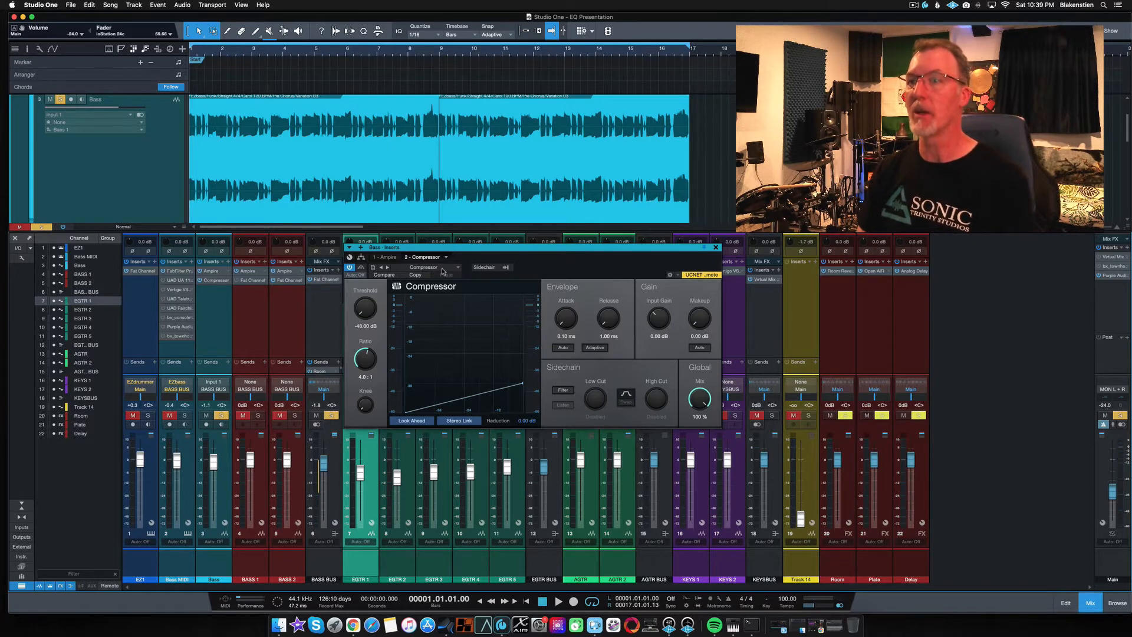
{"action": "scroll", "coordinate": [332, 183], "scroll_direction": "up", "scroll_amount": 1}
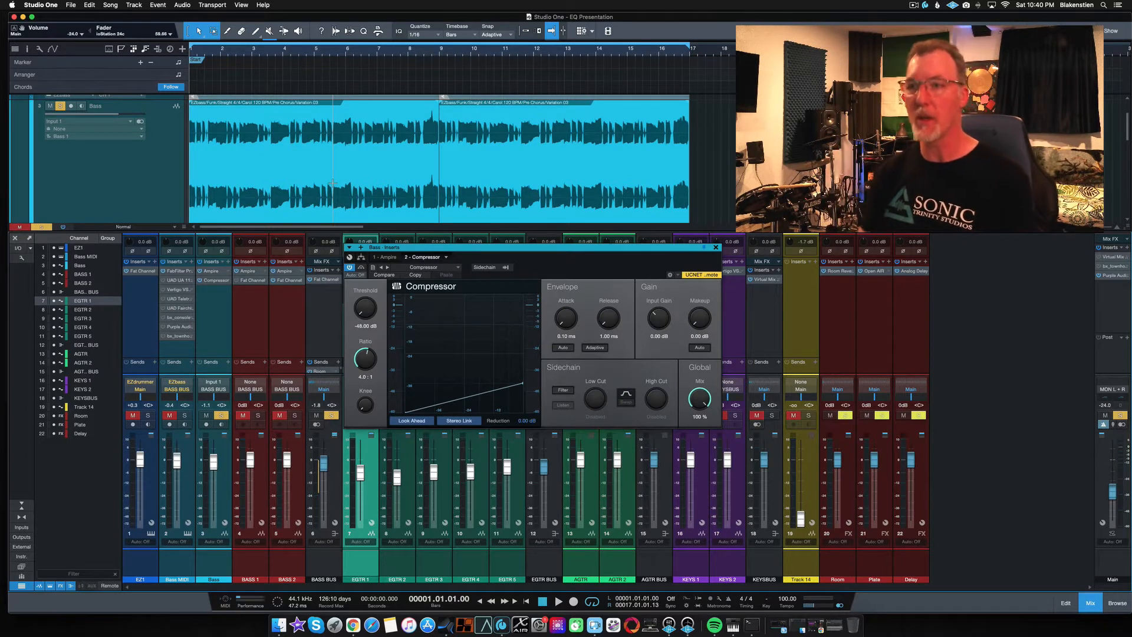
{"action": "key", "text": "space"}
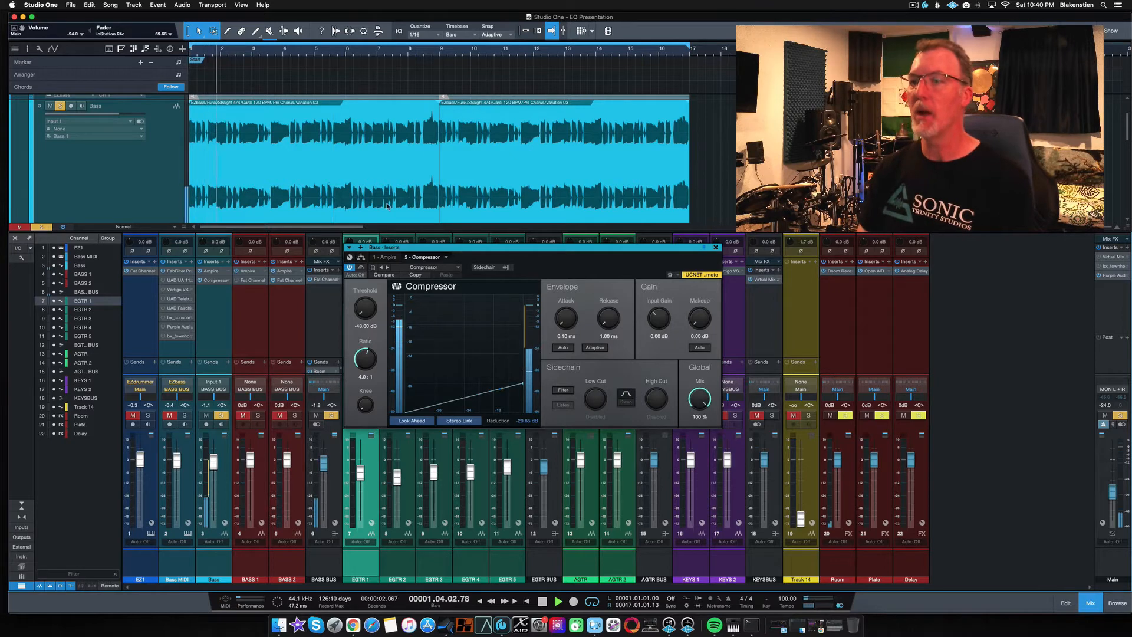
Set the Bass compressor's ratio to 1:1 with the threshold at -48 dB, and lower the main output fader to -31.1 dB
{"action": "left_click_drag", "start_coordinate": [365, 359], "coordinate": [358, 432]}
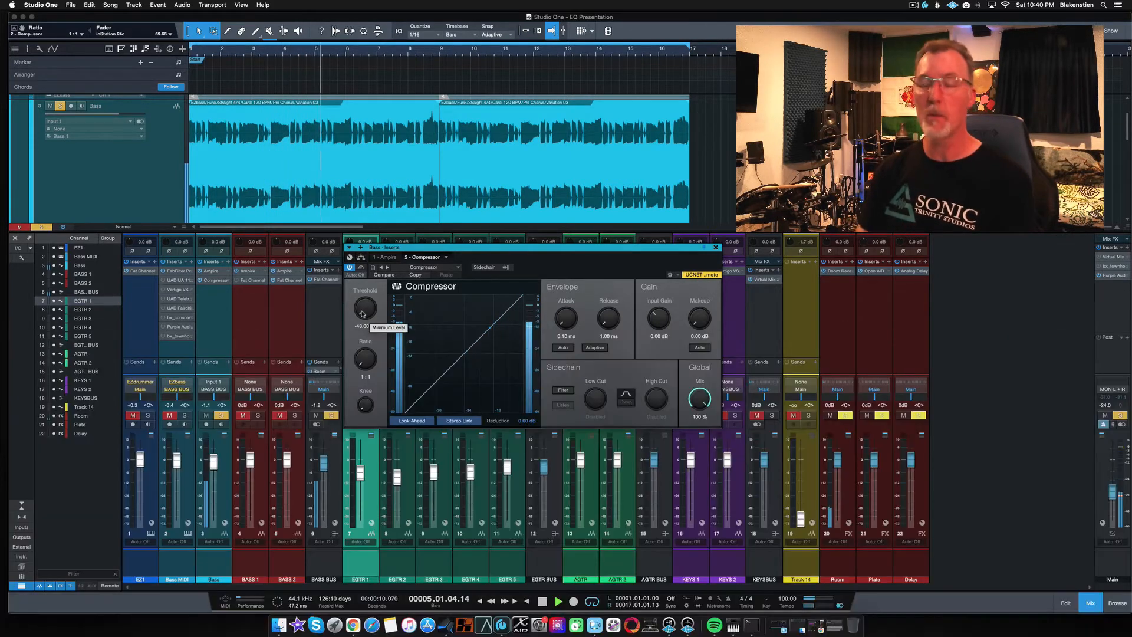
{"action": "left_click_drag", "start_coordinate": [361, 313], "coordinate": [413, 362]}
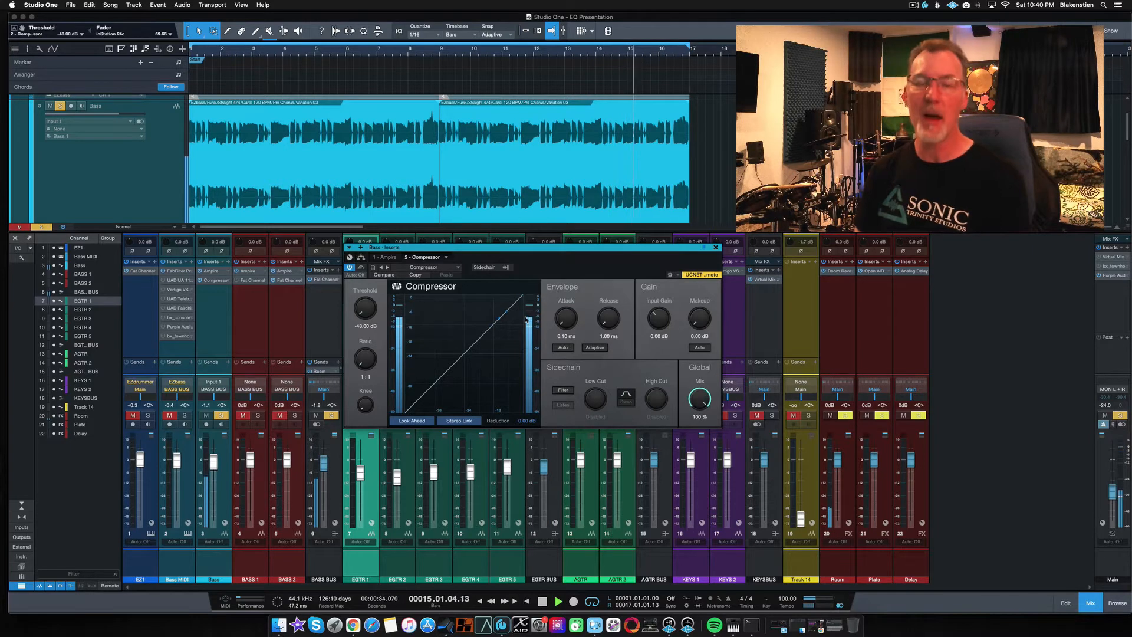
{"action": "mouse_move", "coordinate": [532, 320]}
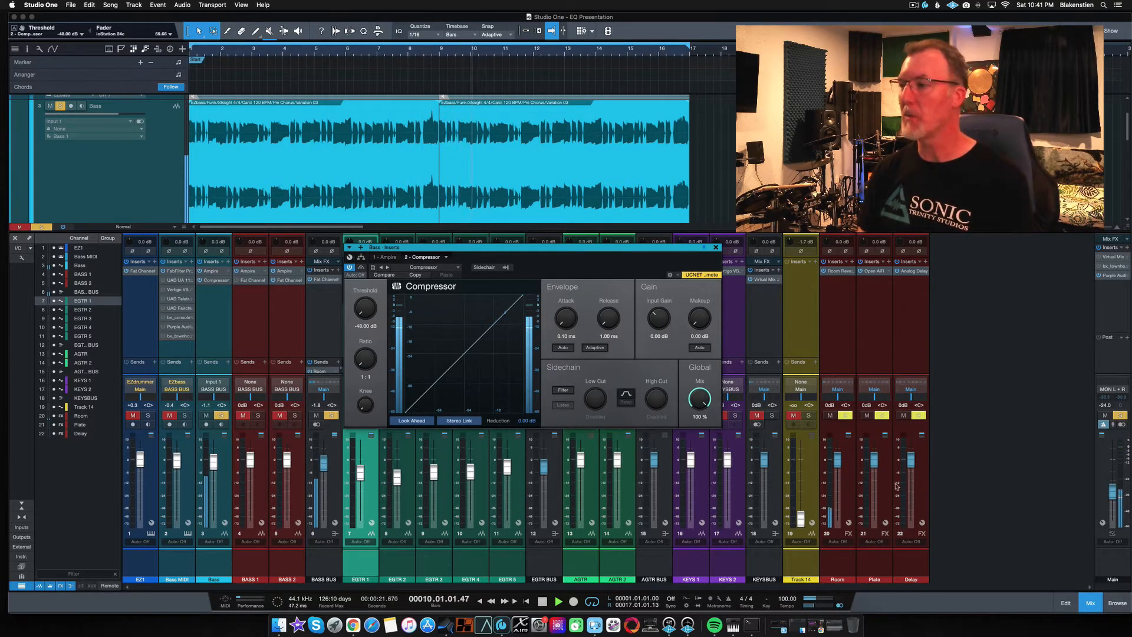
{"action": "left_click_drag", "start_coordinate": [1112, 494], "coordinate": [1112, 500]}
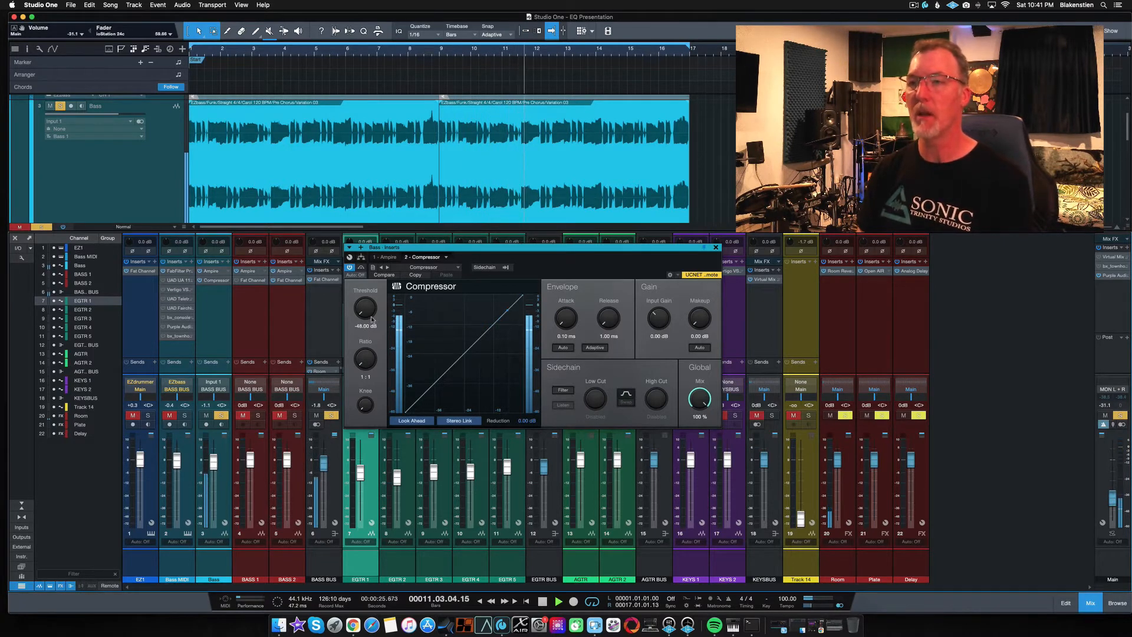
Set the Bass compressor's threshold to -10.32 dB and its ratio to 4.0:1
{"action": "left_click_drag", "start_coordinate": [375, 319], "coordinate": [370, 254]}
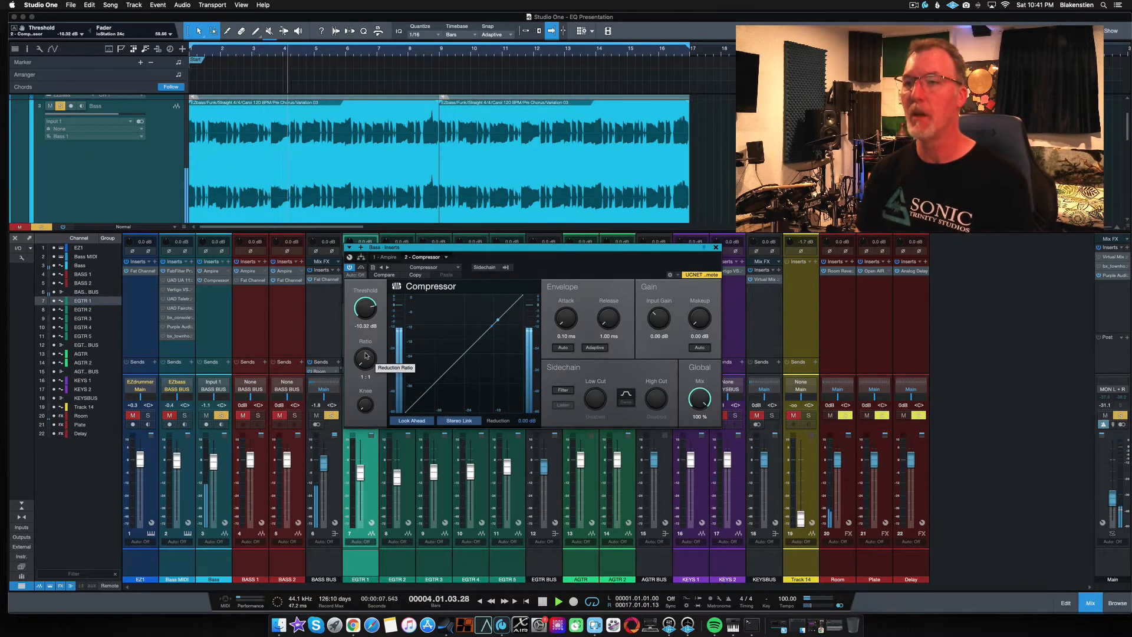
{"action": "left_click_drag", "start_coordinate": [366, 354], "coordinate": [371, 325]}
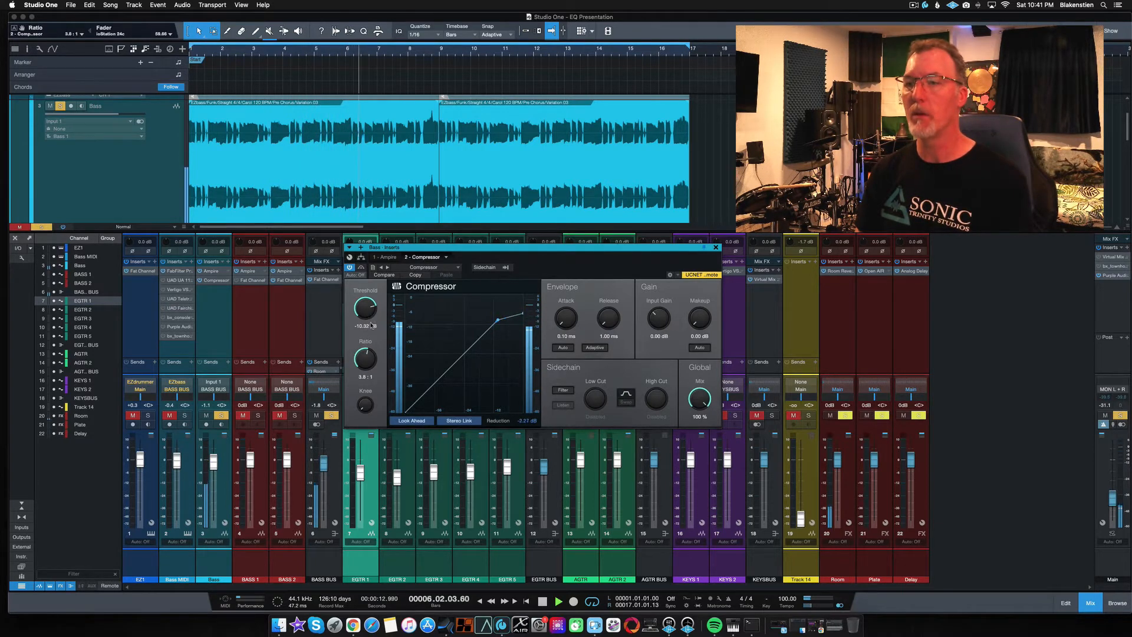
{"action": "left_click", "coordinate": [364, 376]}
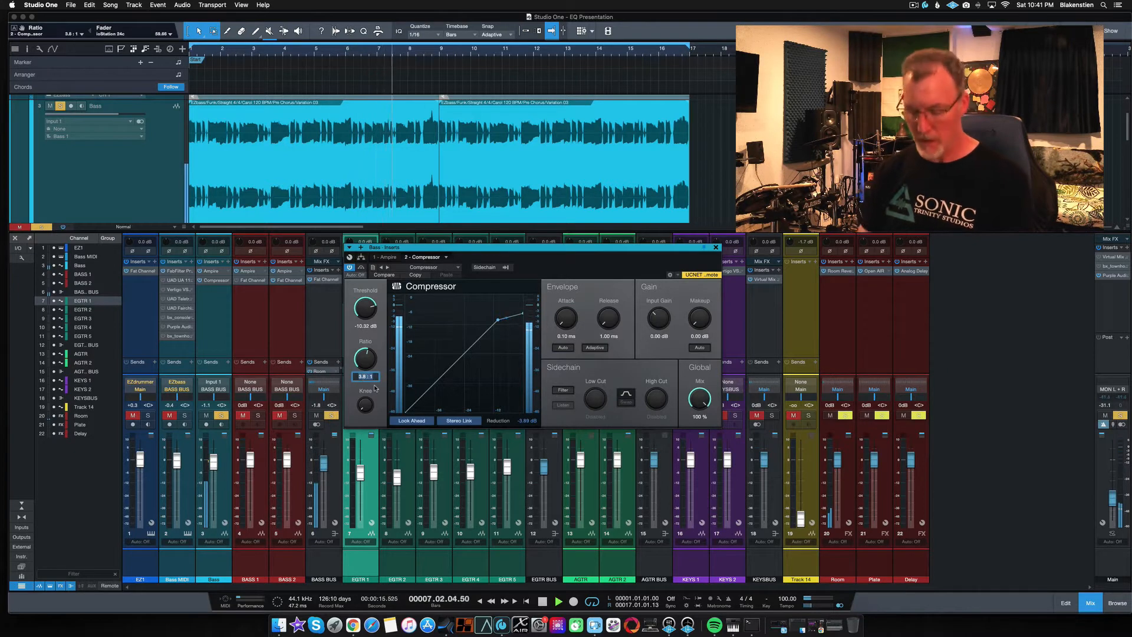
{"action": "type", "text": "4"}
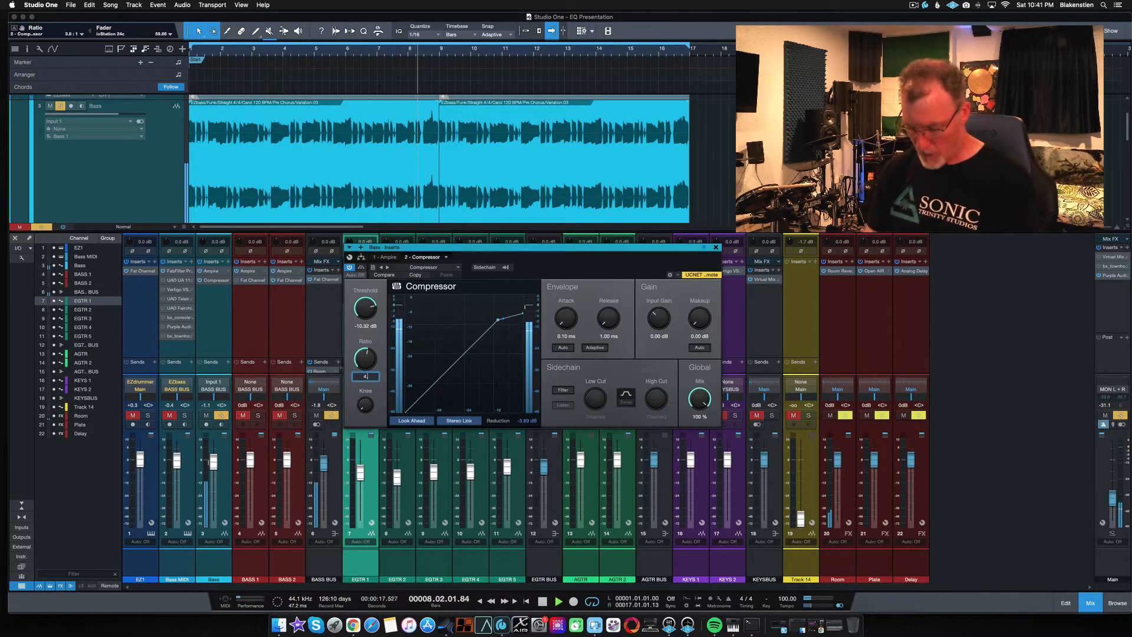
{"action": "type", "text": ".0"}
{"action": "key", "text": "Return"}
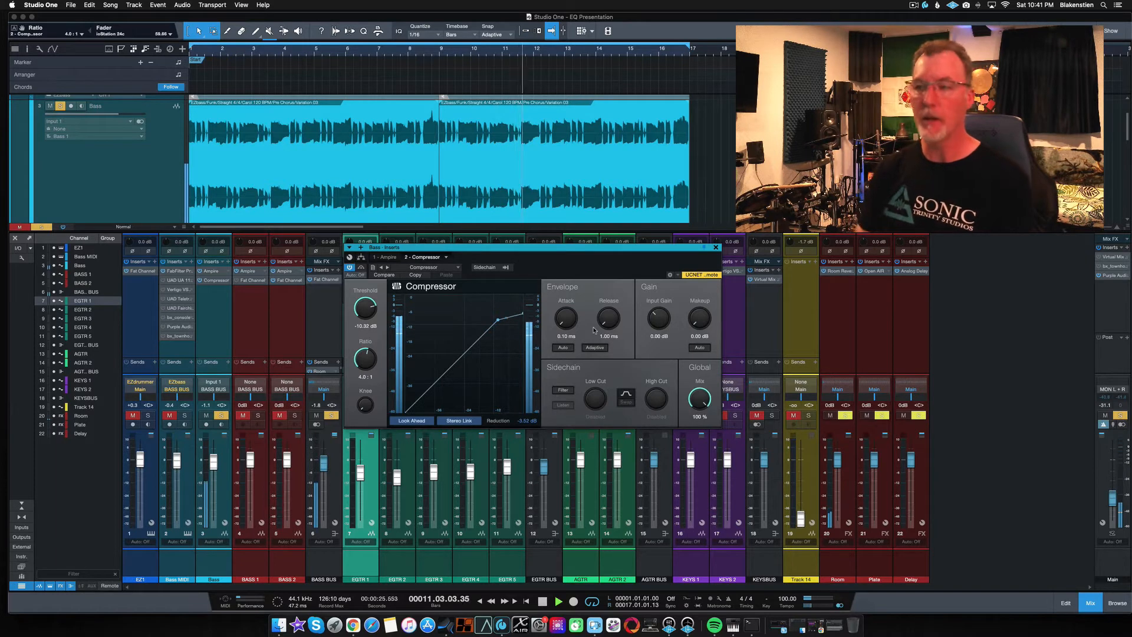
Set the Bass compressor's attack to 3.69 ms and its release to 287.9 ms
{"action": "left_click_drag", "start_coordinate": [565, 318], "coordinate": [570, 295]}
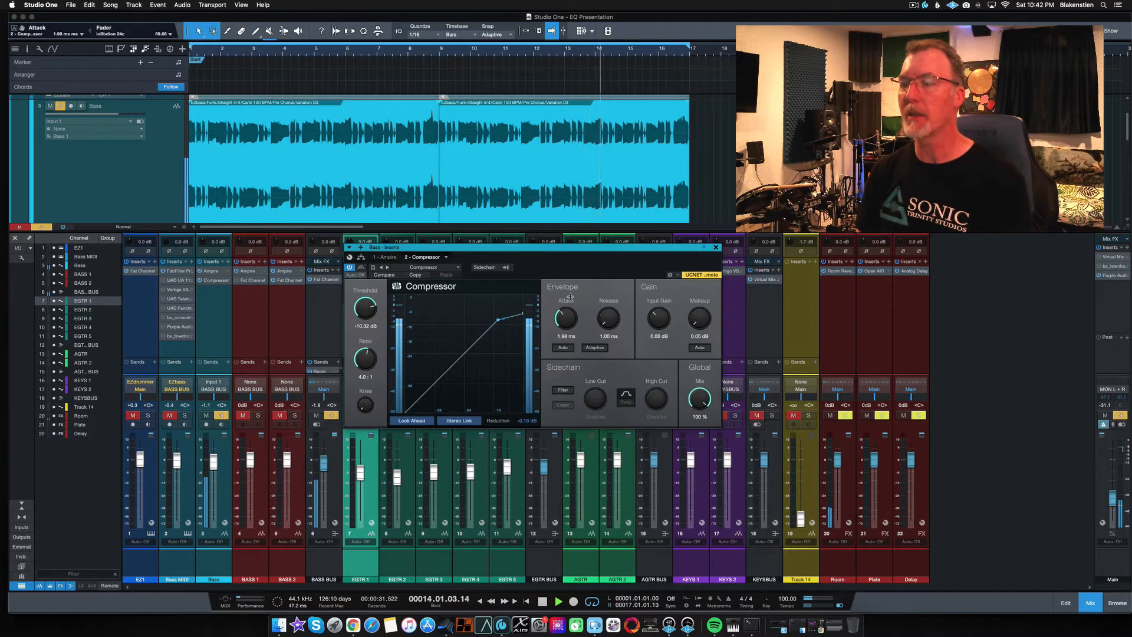
{"action": "left_click_drag", "start_coordinate": [601, 320], "coordinate": [622, 272]}
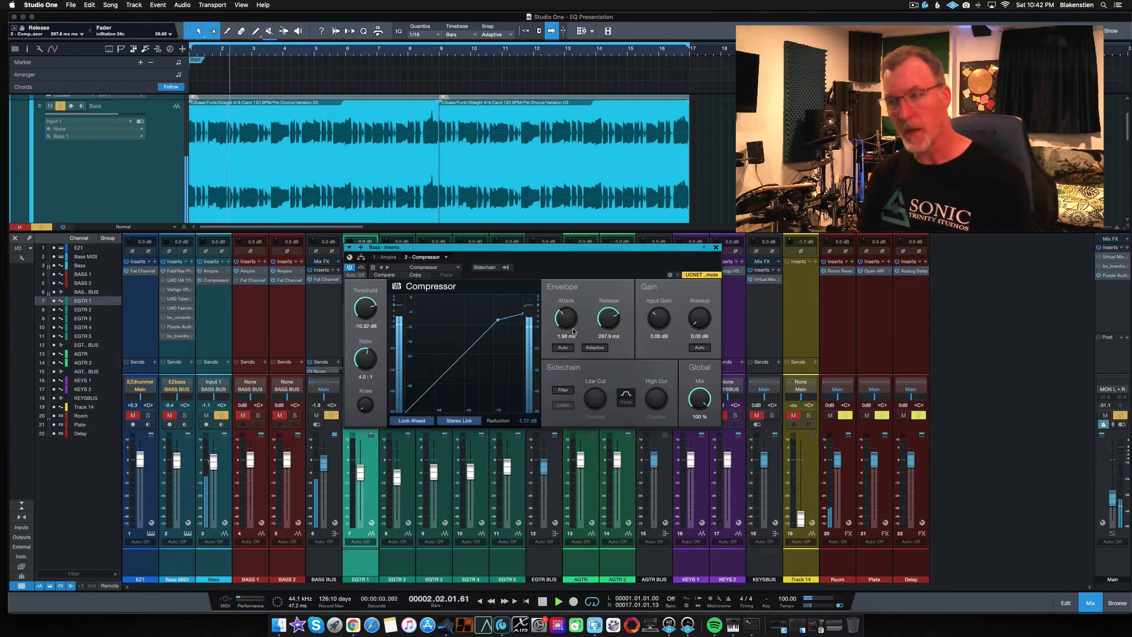
{"action": "left_click_drag", "start_coordinate": [563, 321], "coordinate": [560, 322]}
{"action": "left_click_drag", "start_coordinate": [560, 318], "coordinate": [561, 321]}
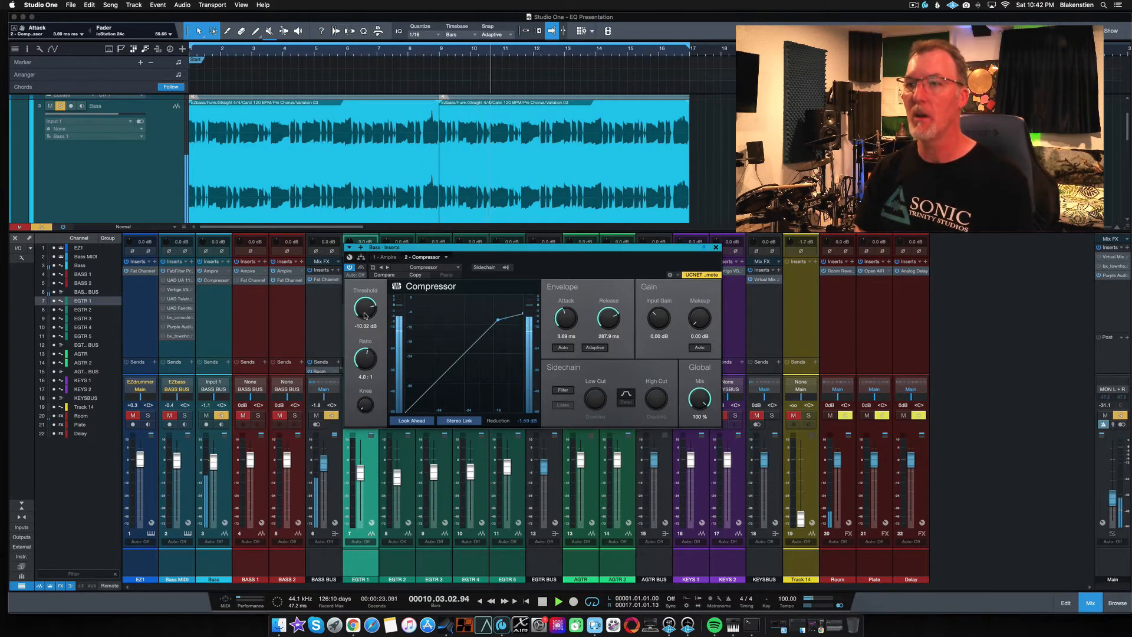
Lower the Bass compressor's threshold to -14.40 dB, and set its makeup gain to 1.73 dB with automatic makeup enabled
{"action": "left_click_drag", "start_coordinate": [365, 309], "coordinate": [364, 322]}
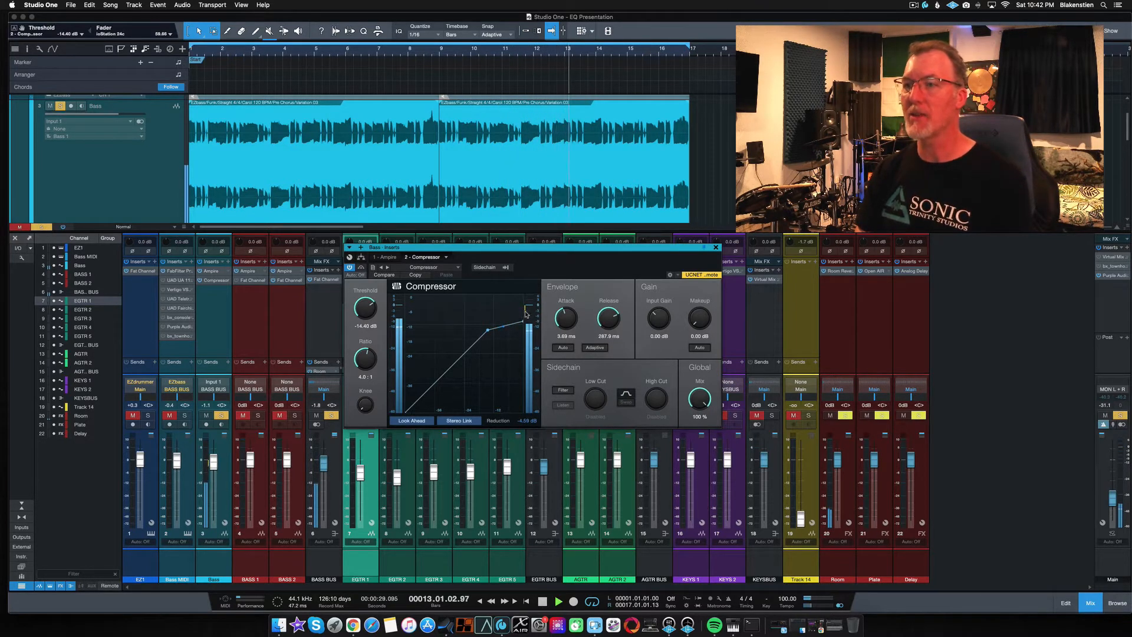
{"action": "mouse_move", "coordinate": [530, 311]}
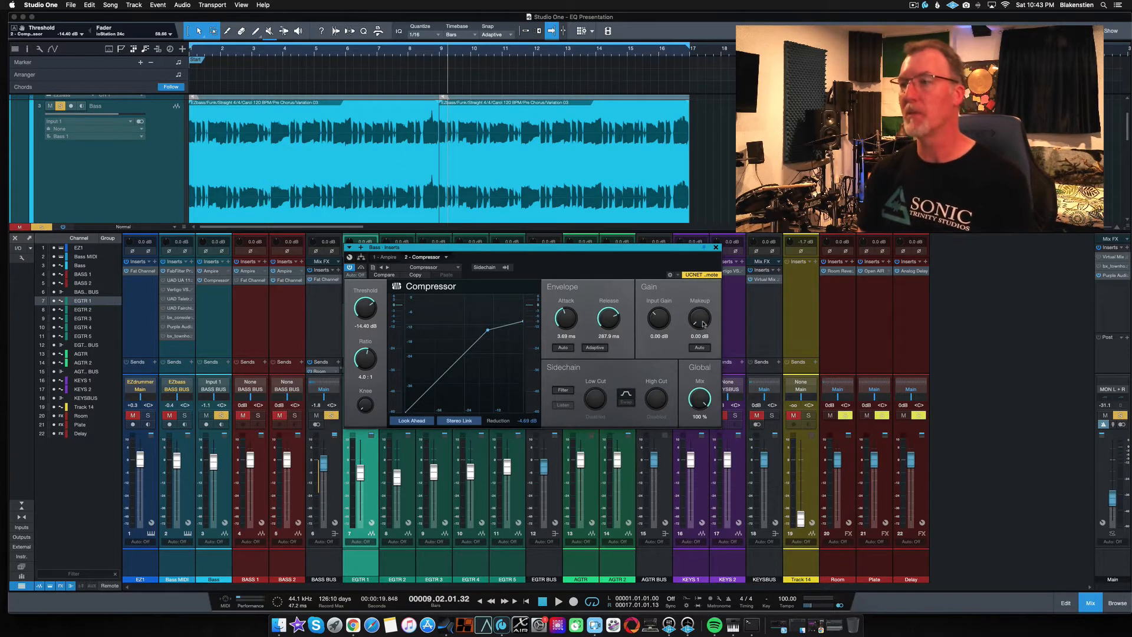
{"action": "scroll", "coordinate": [700, 325], "scroll_direction": "up", "scroll_amount": 5}
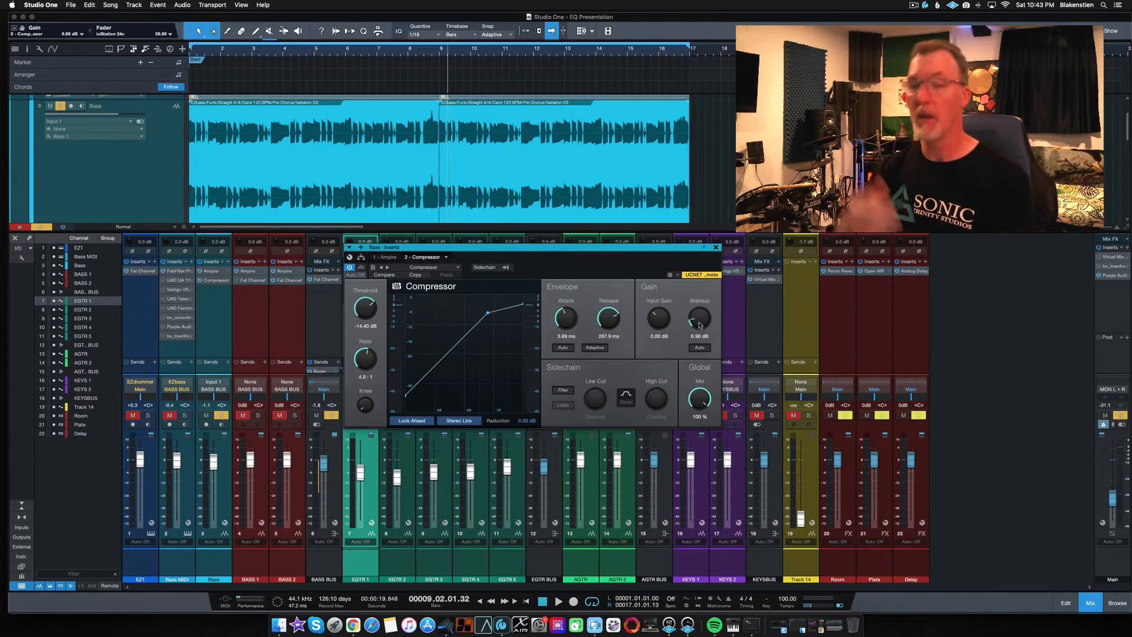
{"action": "left_click", "coordinate": [700, 348]}
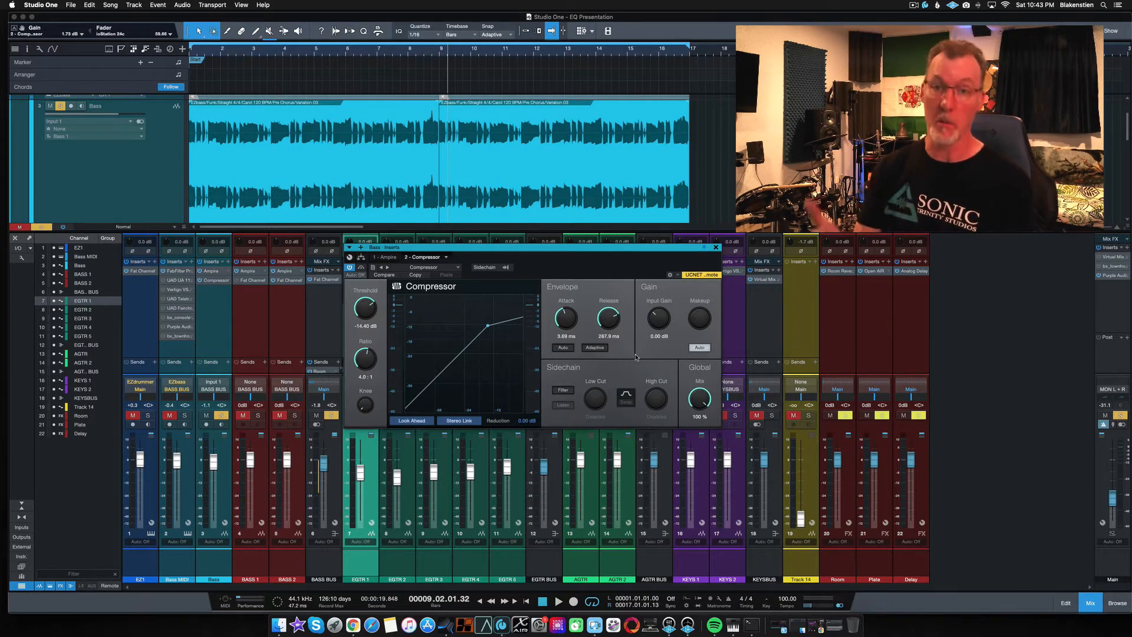
Enable the compressor's sidechain filter with low cut at 58.3 Hz and high cut at 4.06 kHz, and lower the wet/dry mix
{"action": "left_click", "coordinate": [563, 391]}
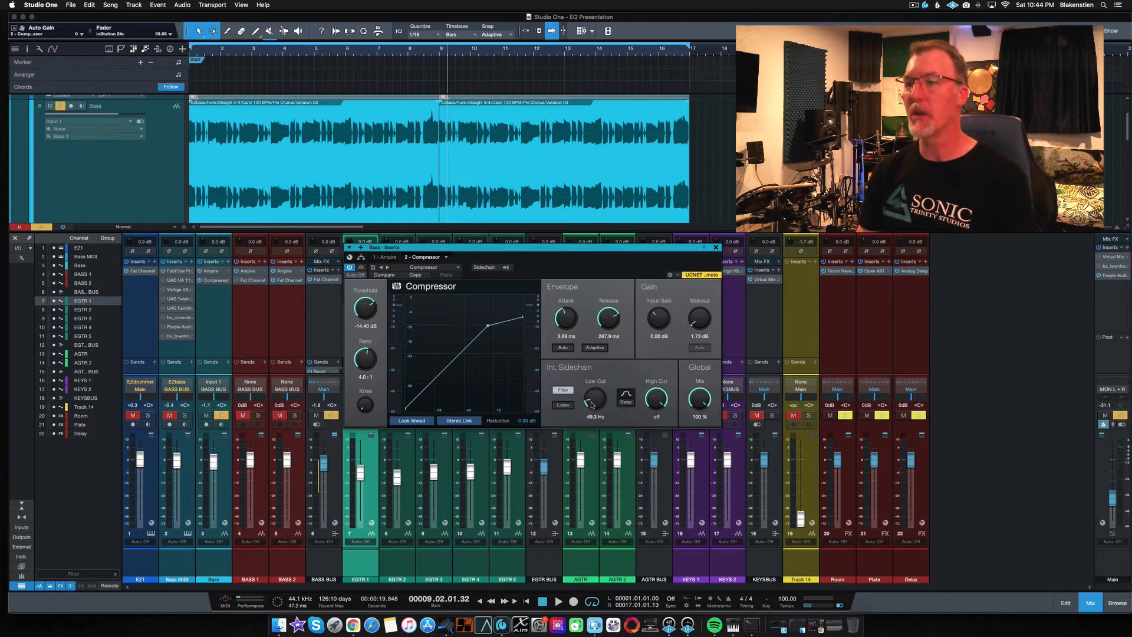
{"action": "left_click_drag", "start_coordinate": [592, 404], "coordinate": [591, 401]}
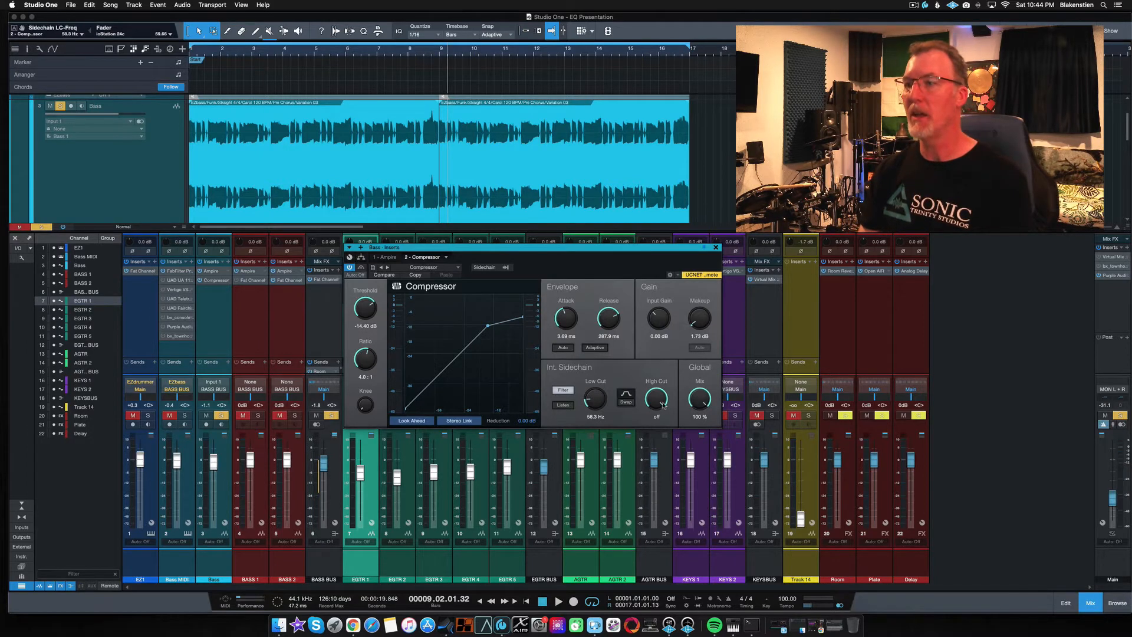
{"action": "left_click_drag", "start_coordinate": [657, 399], "coordinate": [657, 394]}
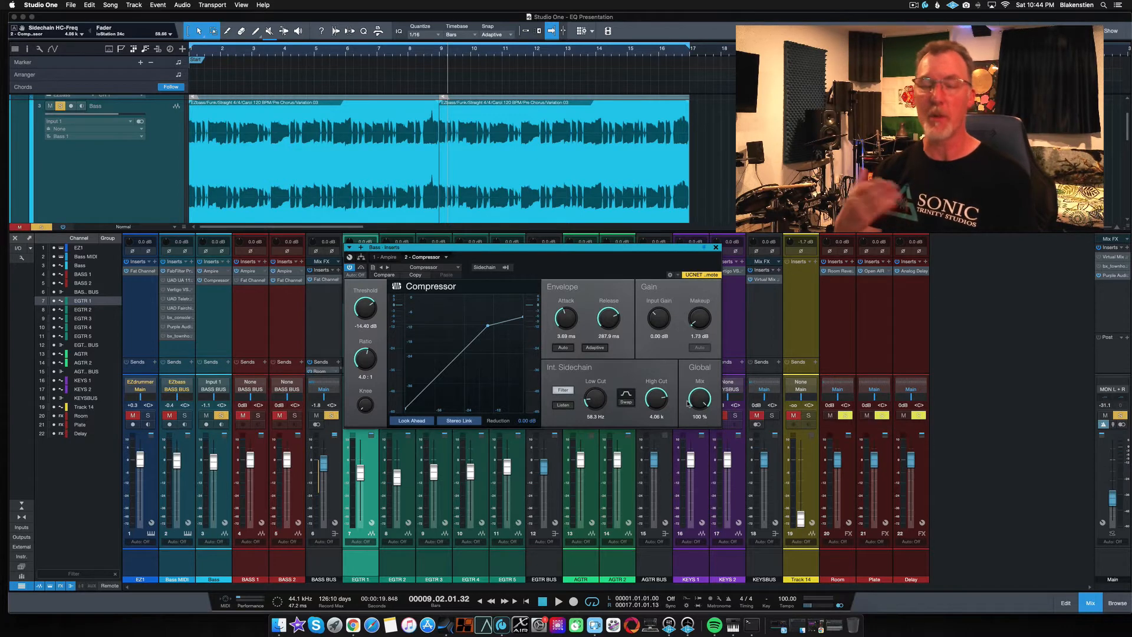
{"action": "left_click_drag", "start_coordinate": [695, 397], "coordinate": [694, 431]}
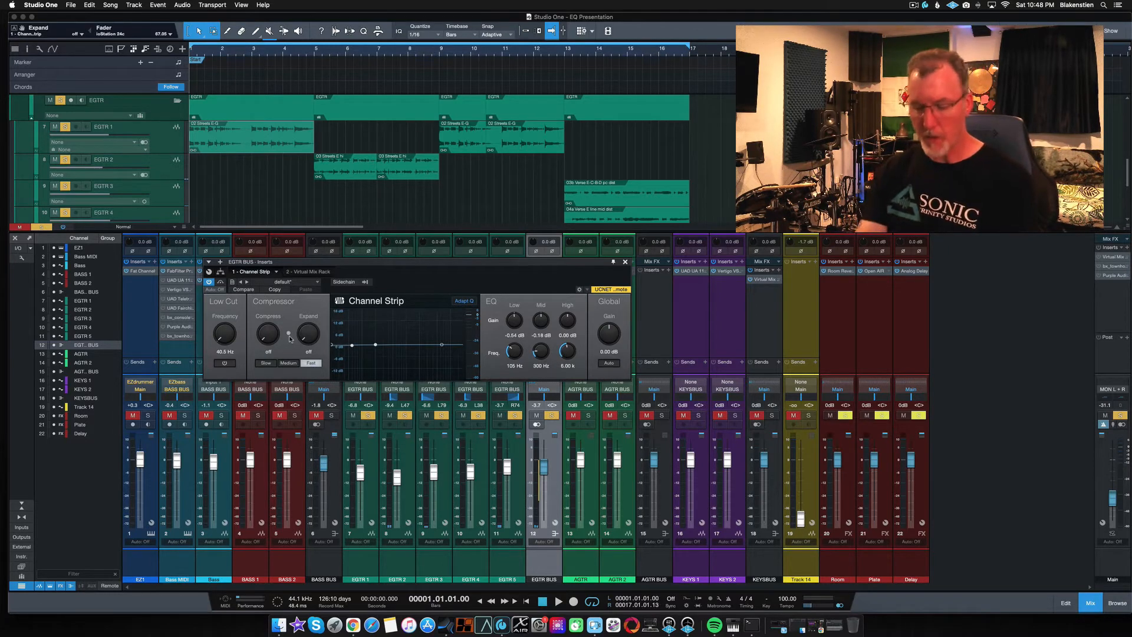
Play the song and raise the Compress amount in the EGTR BUS Channel Strip to 51.5 %
{"action": "key", "text": "space"}
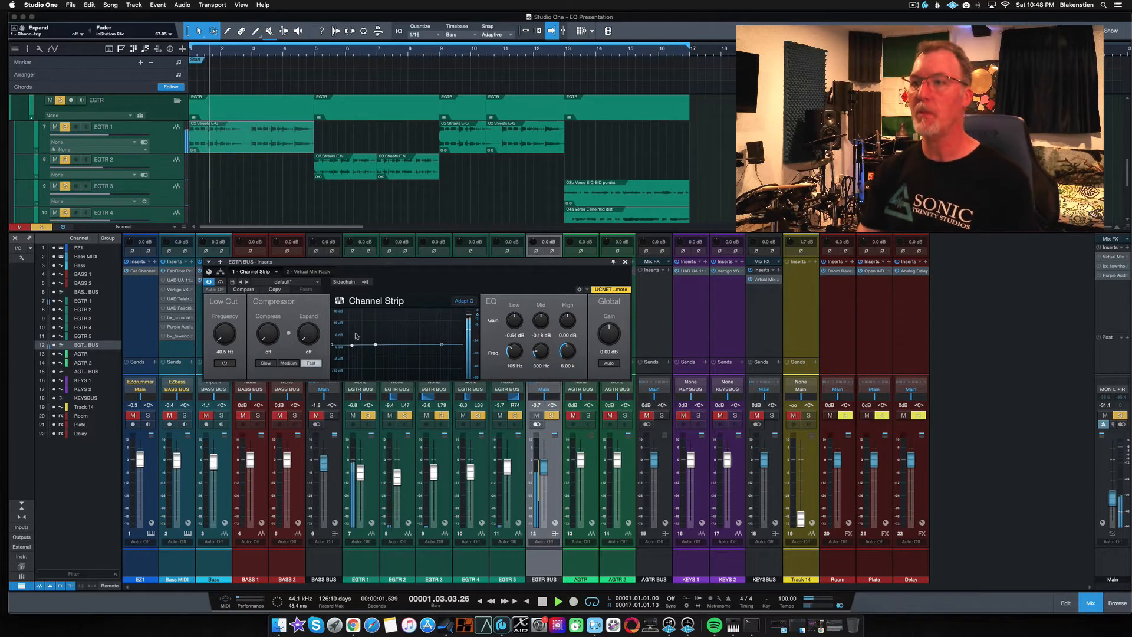
{"action": "left_click_drag", "start_coordinate": [273, 337], "coordinate": [272, 294]}
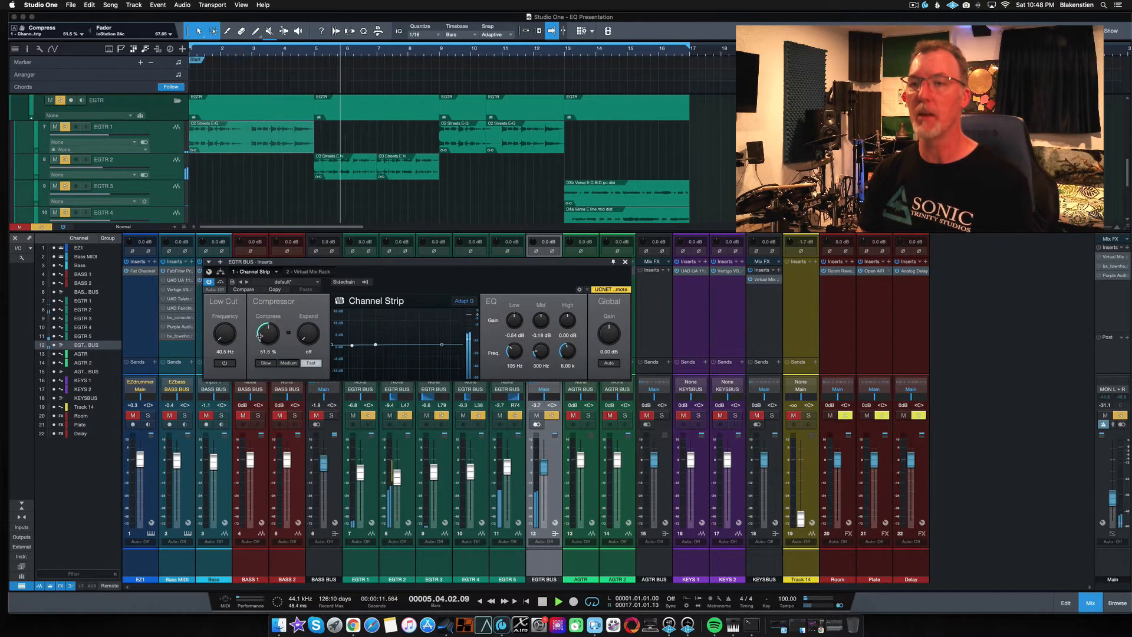
Set the EGTR BUS Channel Strip's Expand to 52.5 %, its speed to Medium, and its Compress amount to about 56 %
{"action": "left_click_drag", "start_coordinate": [260, 339], "coordinate": [314, 295]}
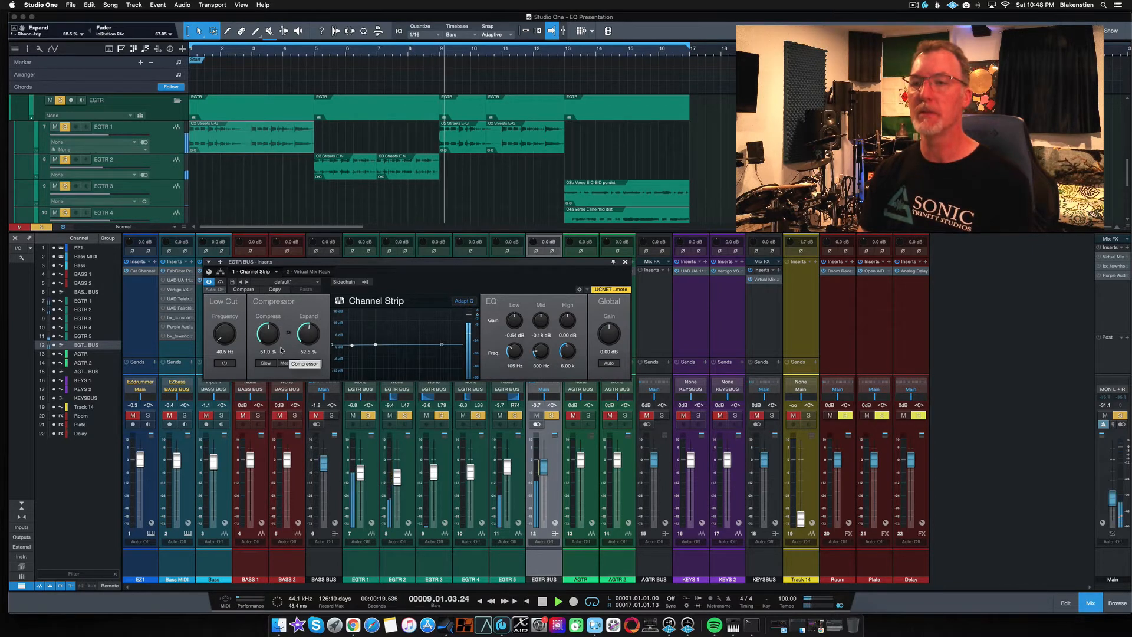
{"action": "left_click", "coordinate": [287, 363]}
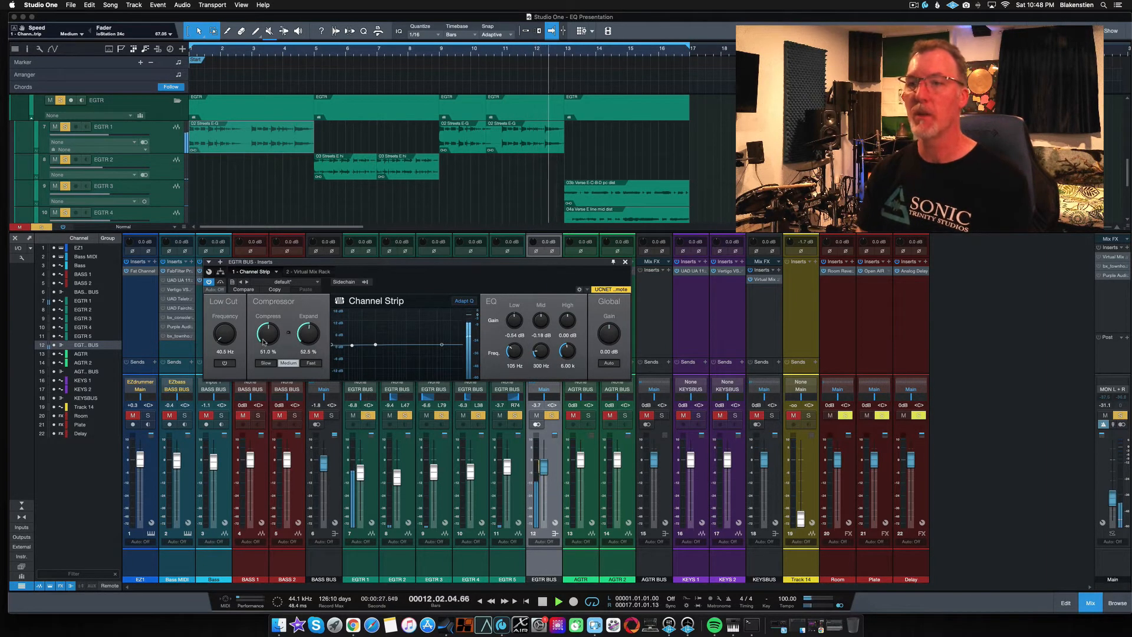
{"action": "left_click_drag", "start_coordinate": [263, 341], "coordinate": [262, 337]}
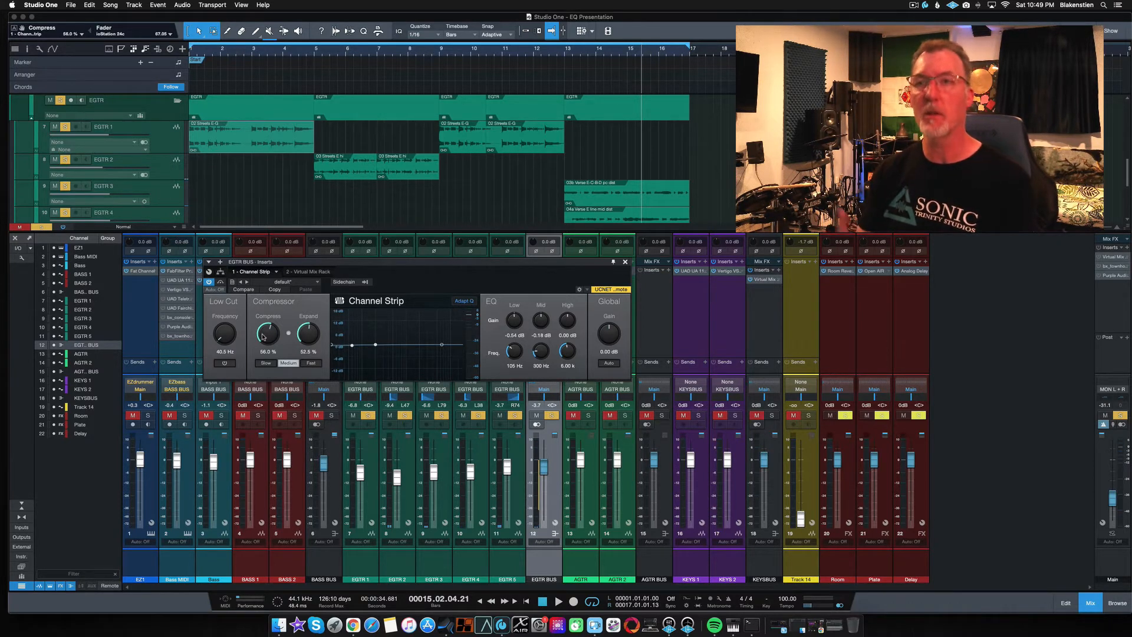
Play the song and toggle the EGTR BUS Channel Strip's bypass to compare the compressed and uncompressed guitars
{"action": "key", "text": "space"}
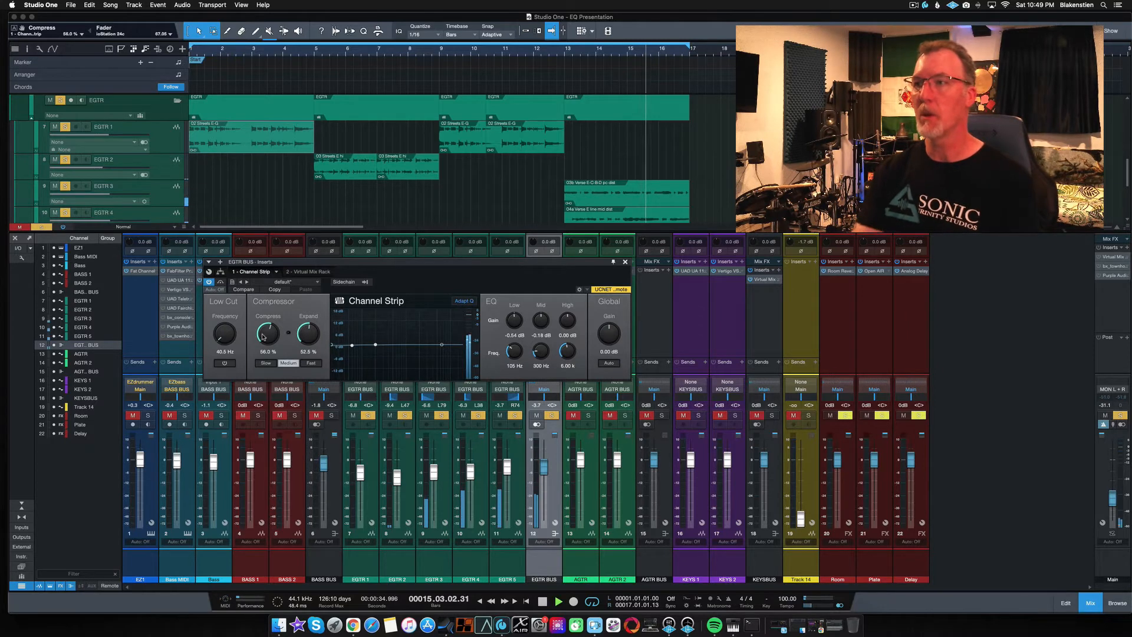
{"action": "left_click", "coordinate": [221, 281]}
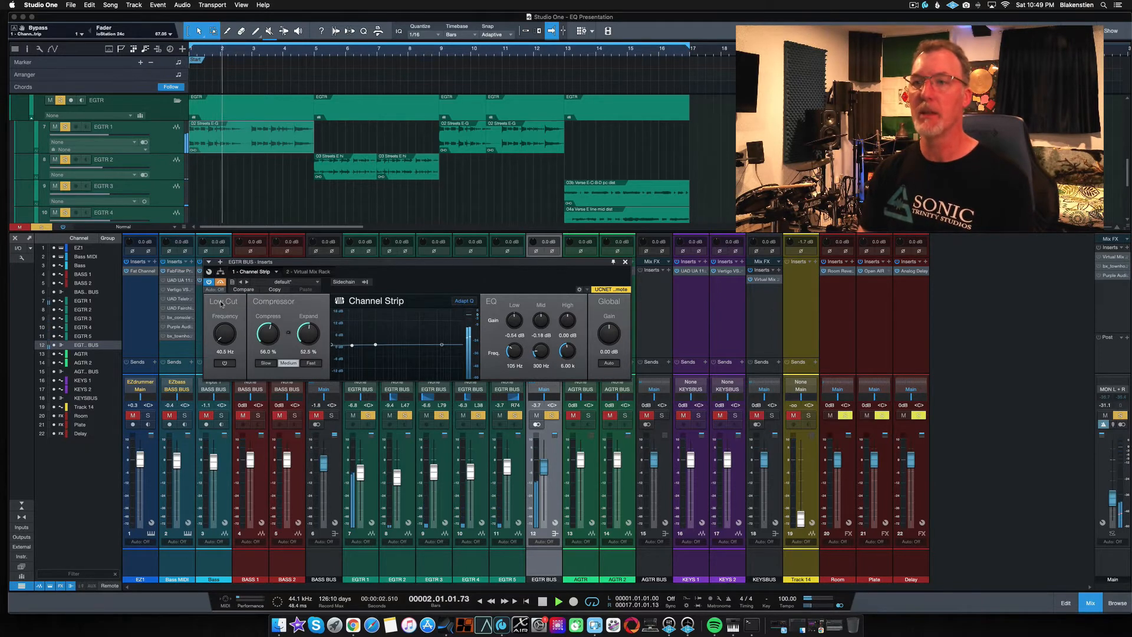
{"action": "left_click", "coordinate": [220, 282]}
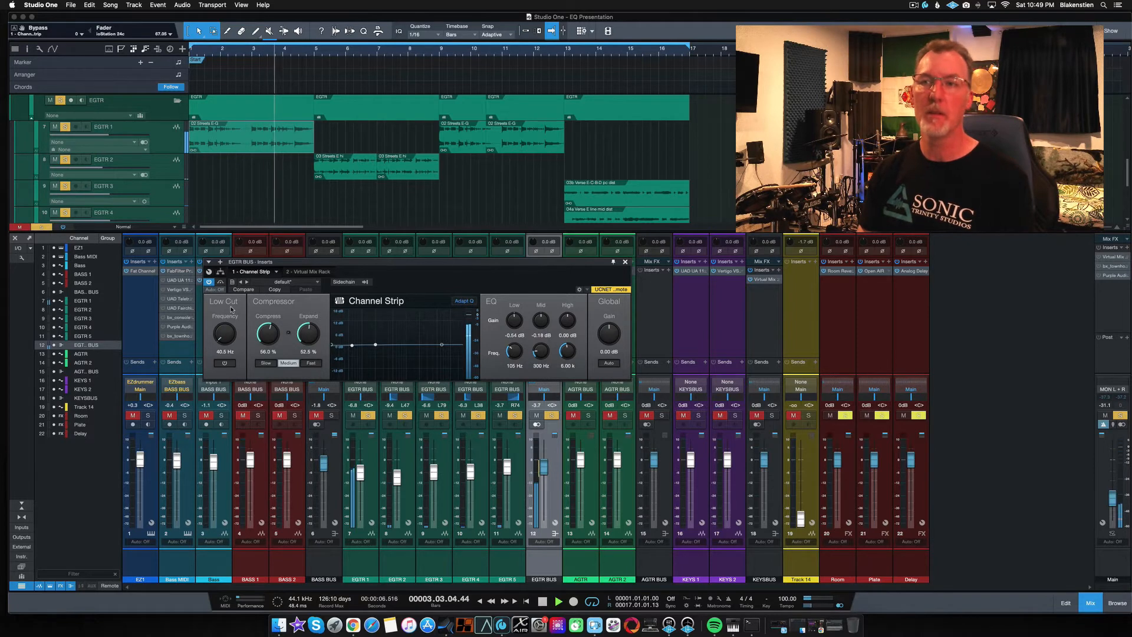
{"action": "left_click", "coordinate": [221, 283]}
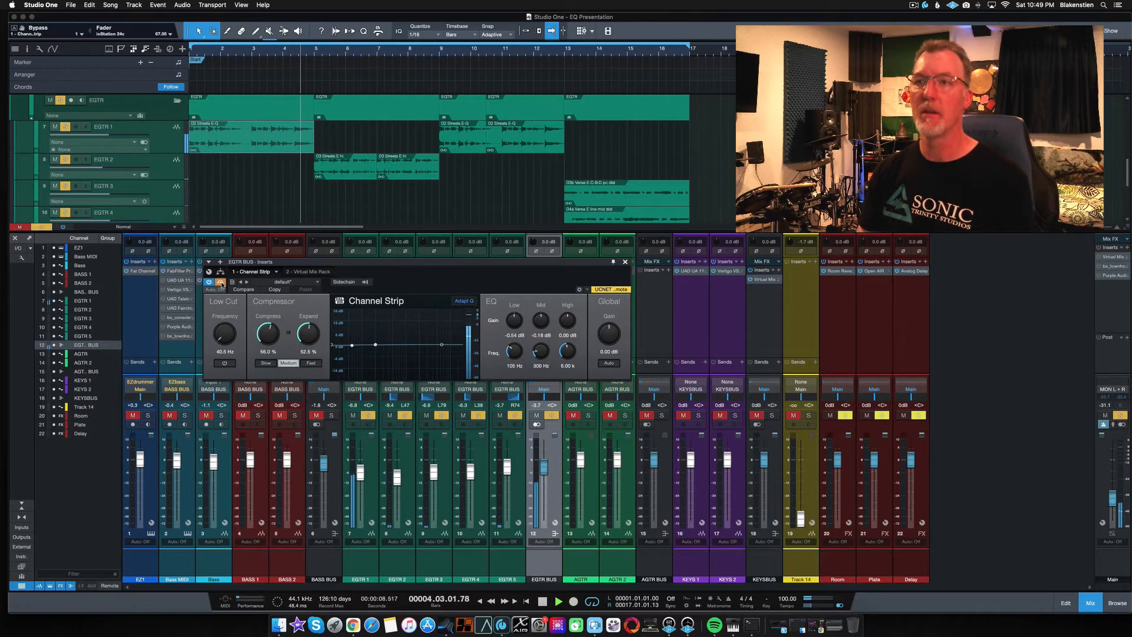
{"action": "left_click", "coordinate": [221, 283]}
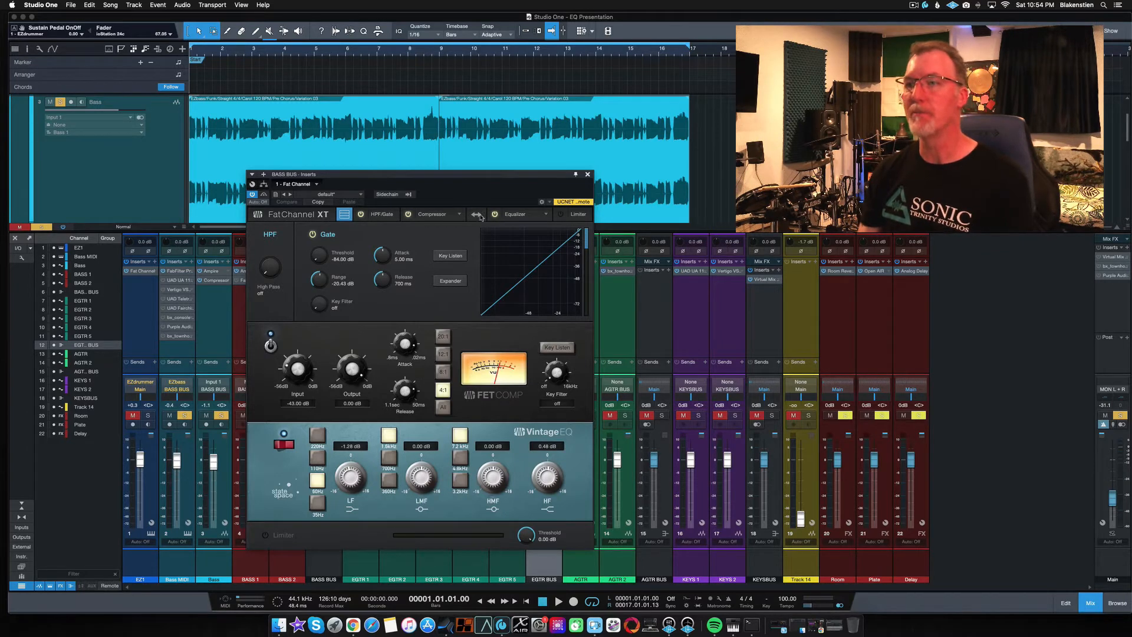
Switch the BASS BUS Fat Channel XT compressor through the Standard and Tube models, then back to FET
{"action": "left_click", "coordinate": [460, 216]}
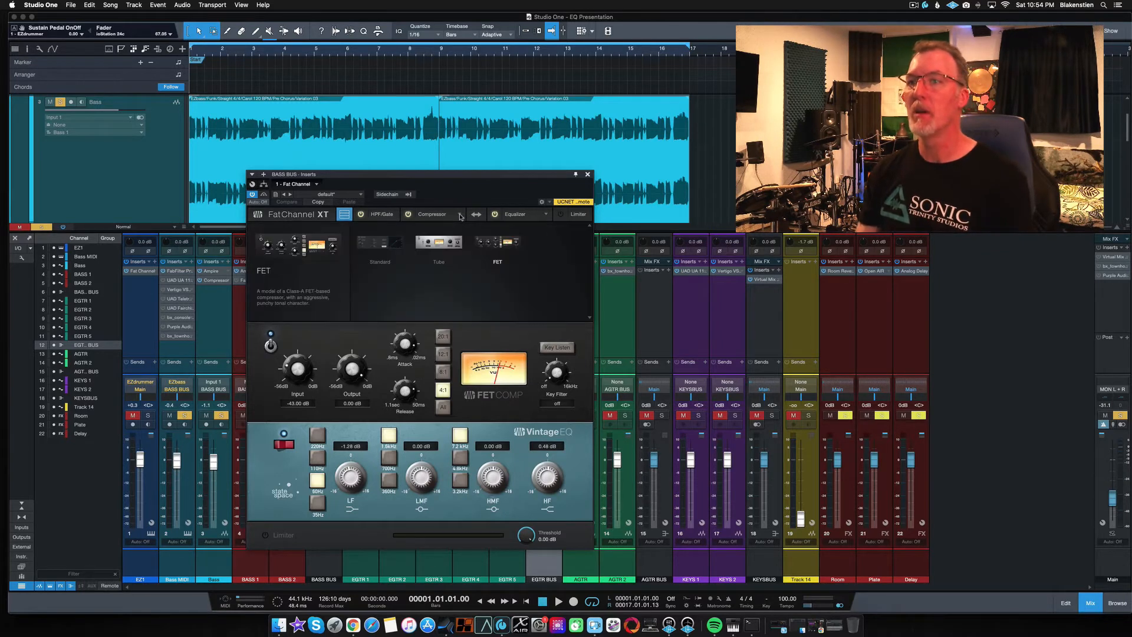
{"action": "left_click", "coordinate": [360, 259]}
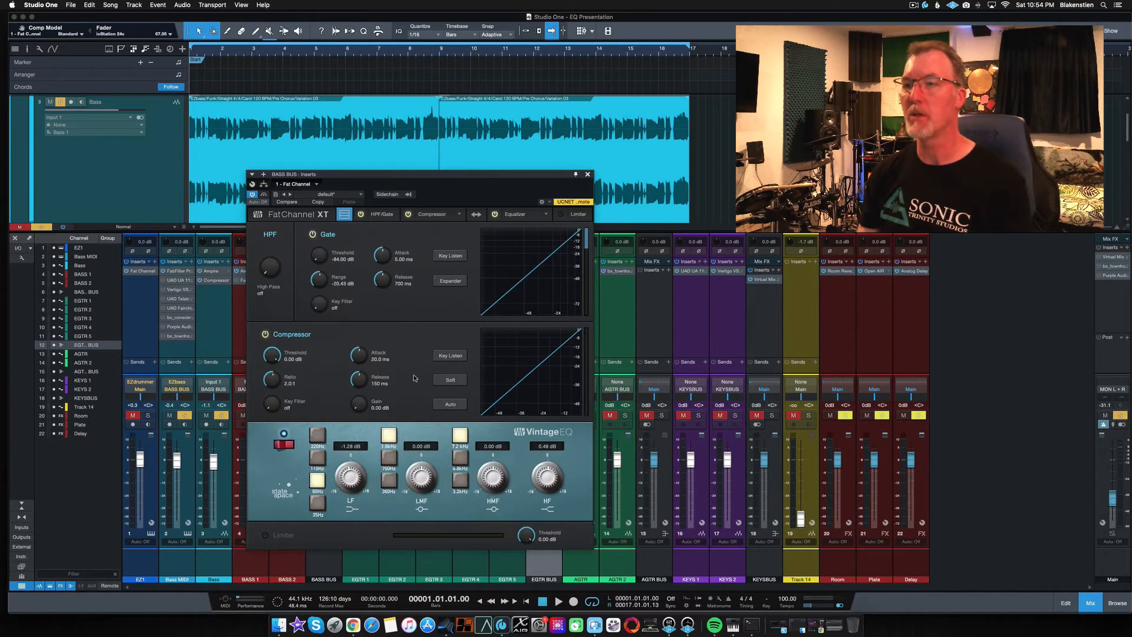
{"action": "left_click", "coordinate": [456, 216]}
{"action": "left_click", "coordinate": [433, 245]}
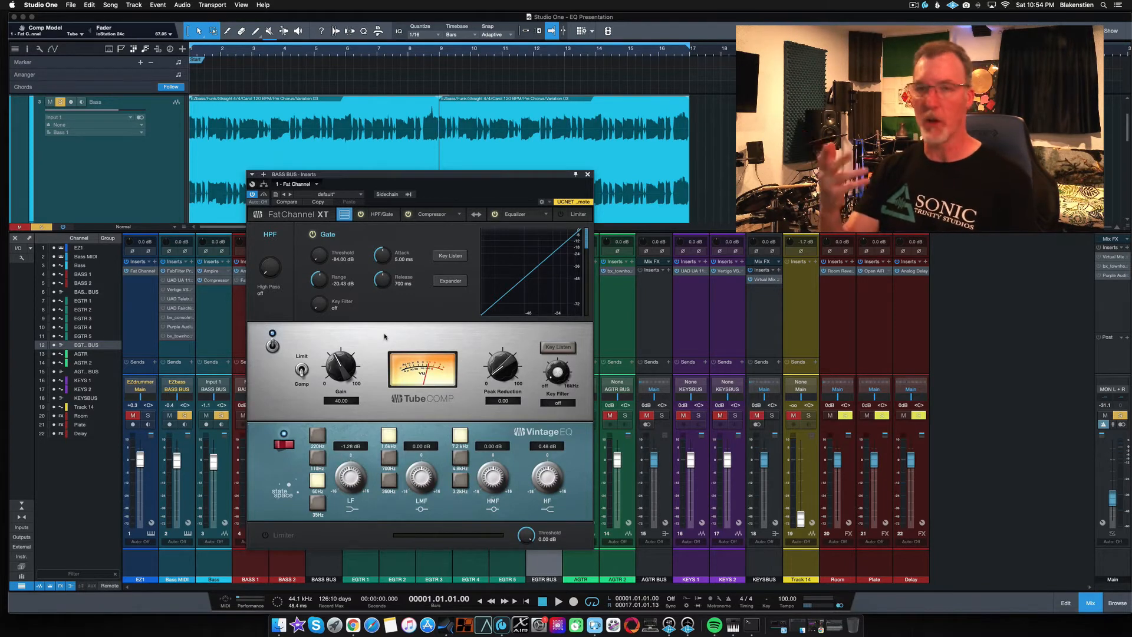
{"action": "left_click", "coordinate": [460, 215]}
{"action": "left_click", "coordinate": [494, 241]}
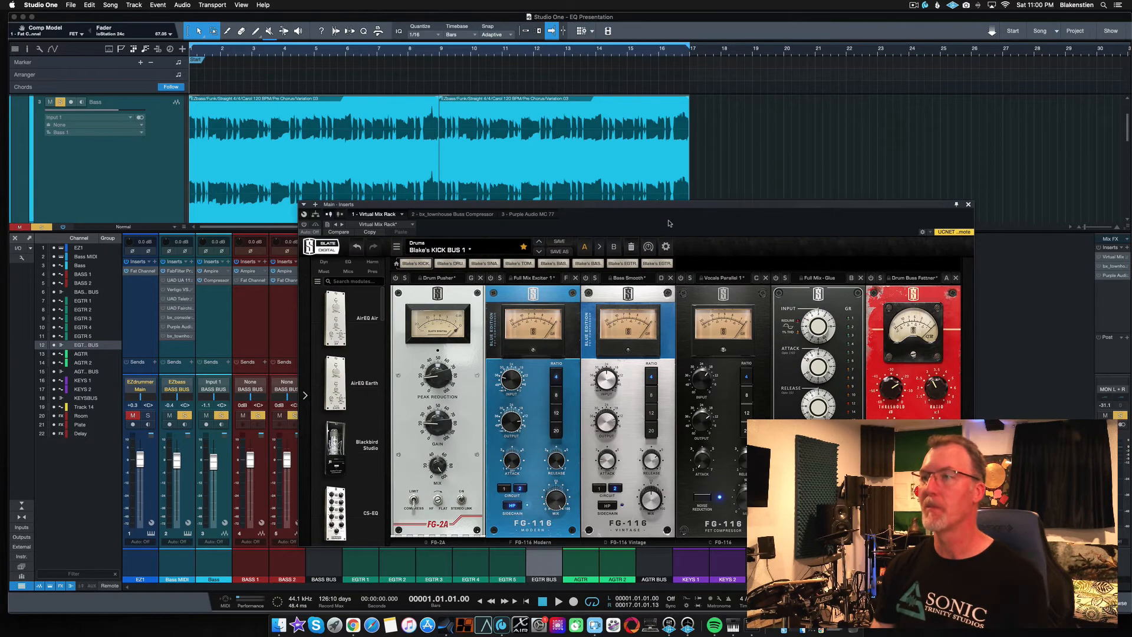
Move the Main Virtual Mix Rack window aside, and examine the bx_townhouse Buss Compressor's Comp In and Auto Fade switches
{"action": "left_click_drag", "start_coordinate": [666, 208], "coordinate": [524, 74]}
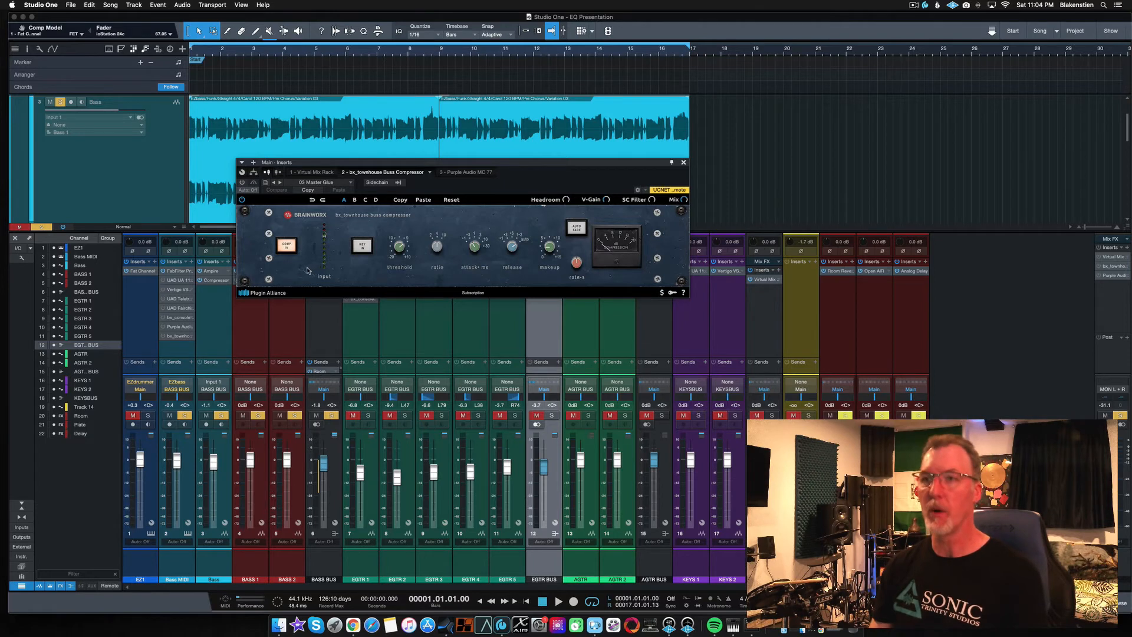
{"action": "left_click", "coordinate": [291, 250]}
{"action": "left_click", "coordinate": [292, 250]}
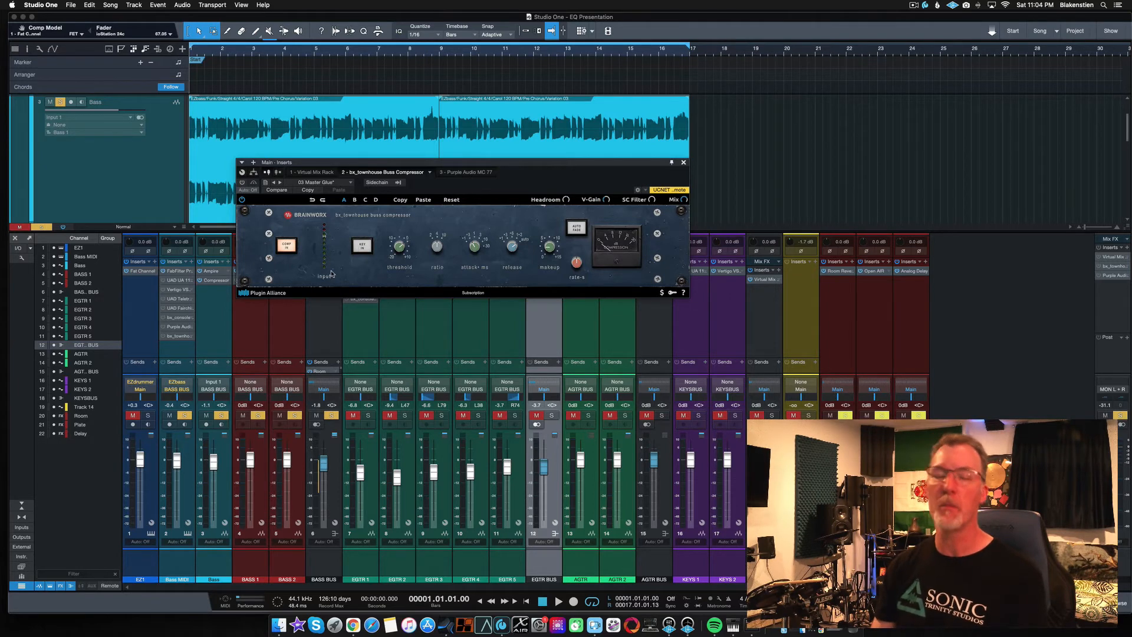
{"action": "left_click", "coordinate": [578, 230]}
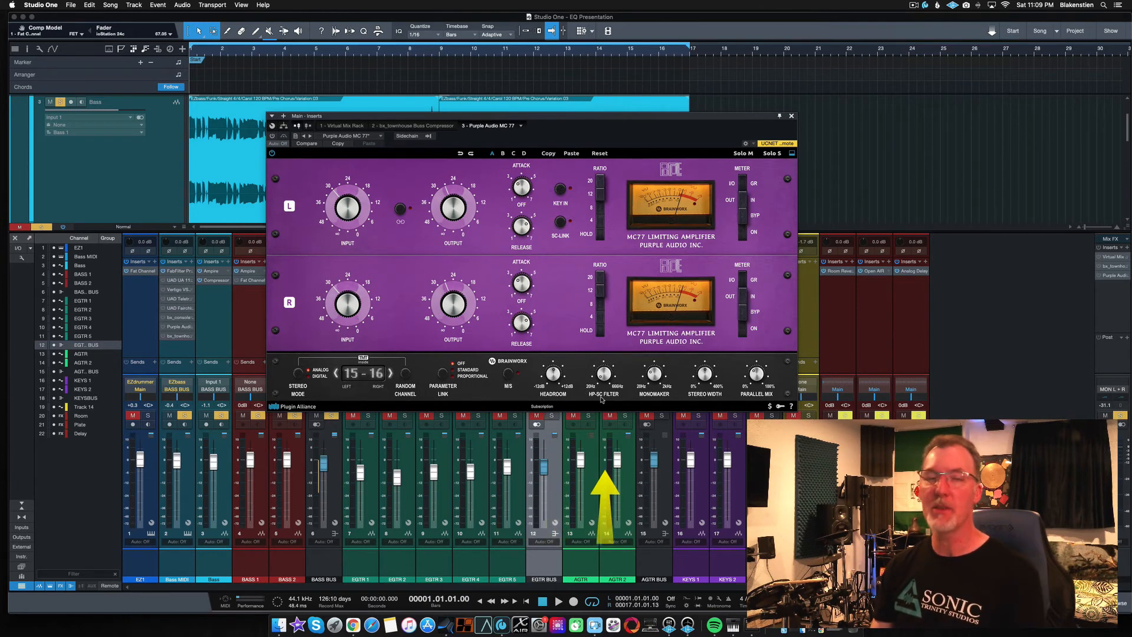
Examine the Purple Audio MC 77's HP-SC Filter, Monomaker and Stereo Width controls on the Main channel
{"action": "mouse_move", "coordinate": [603, 379]}
{"action": "left_mouse_down"}
{"action": "mouse_move", "coordinate": [603, 365]}
{"action": "mouse_move", "coordinate": [603, 378]}
{"action": "left_mouse_up"}
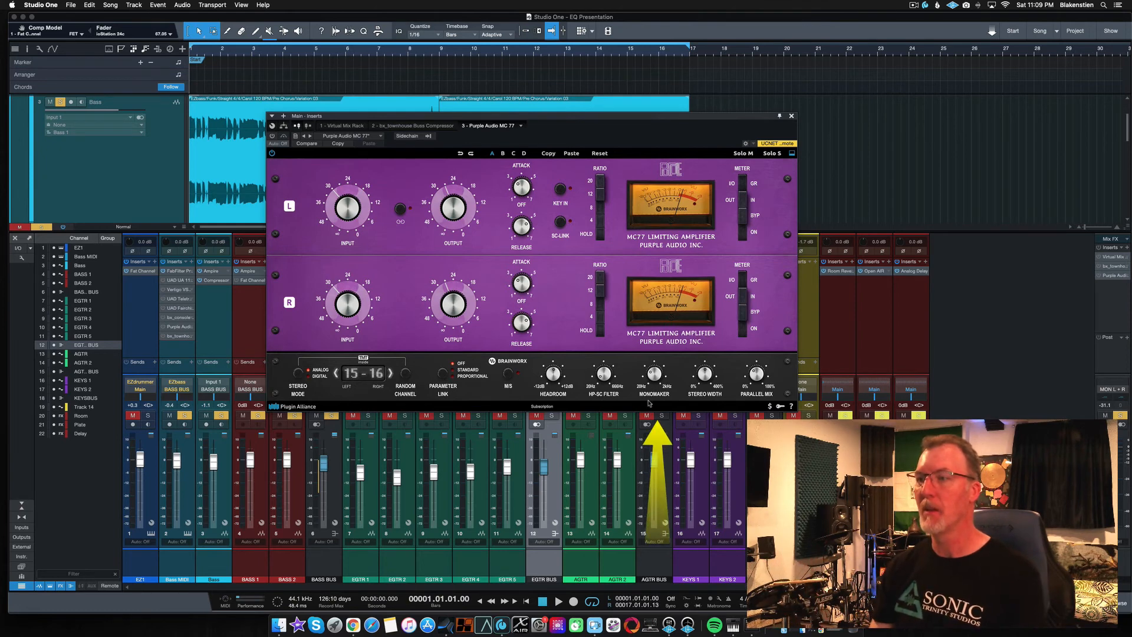
{"action": "mouse_move", "coordinate": [655, 376]}
{"action": "left_click_drag", "start_coordinate": [655, 379], "coordinate": [656, 376]}
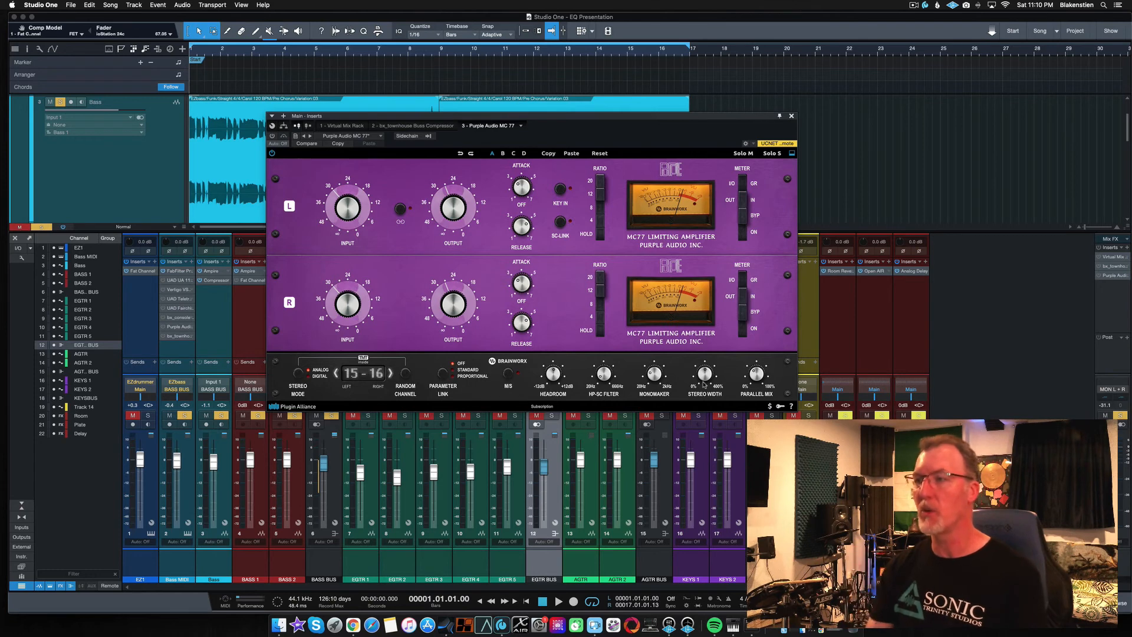
{"action": "mouse_move", "coordinate": [704, 366]}
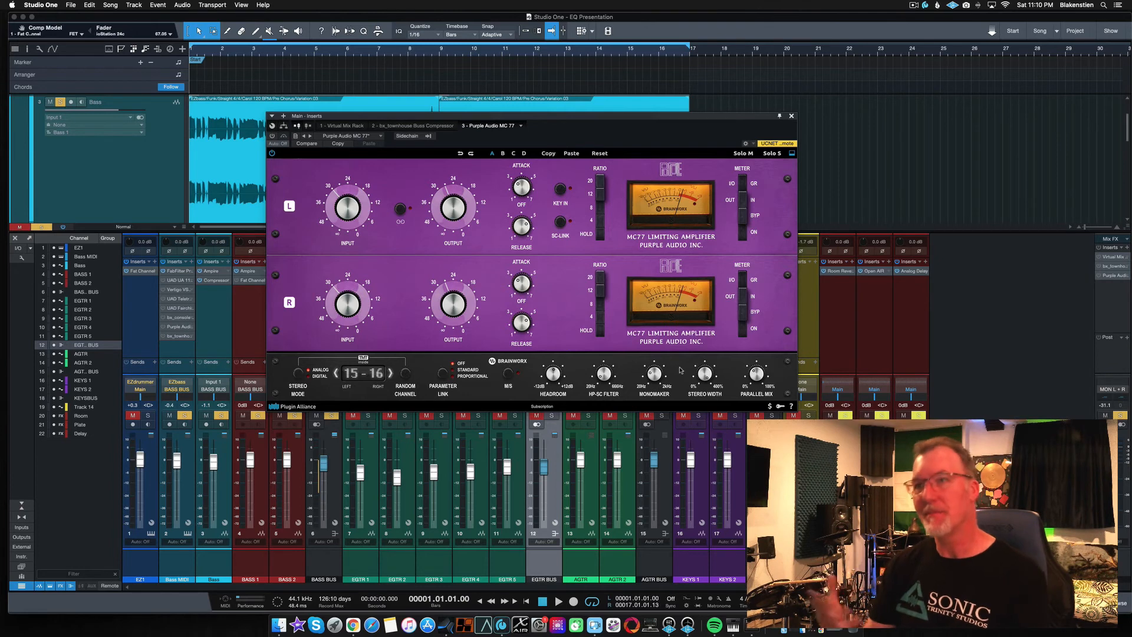
{"action": "left_click_drag", "start_coordinate": [706, 375], "coordinate": [699, 404]}
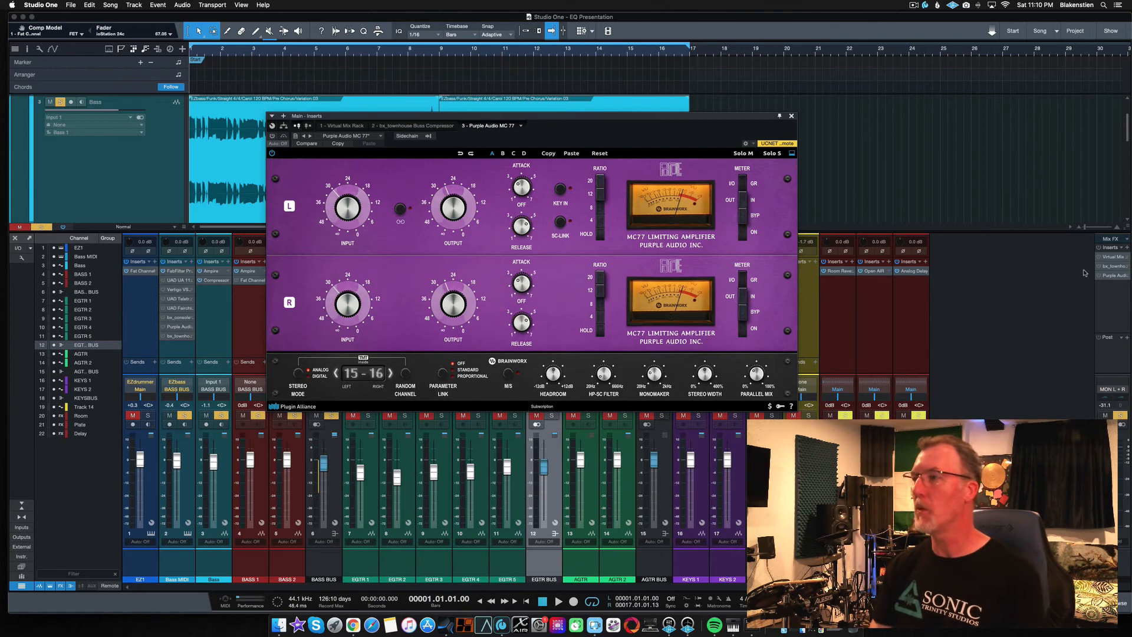
Activate the Purple Audio MC 77 on the Main channel, clear all solos, and play the full mix through it
{"action": "left_click", "coordinate": [273, 137]}
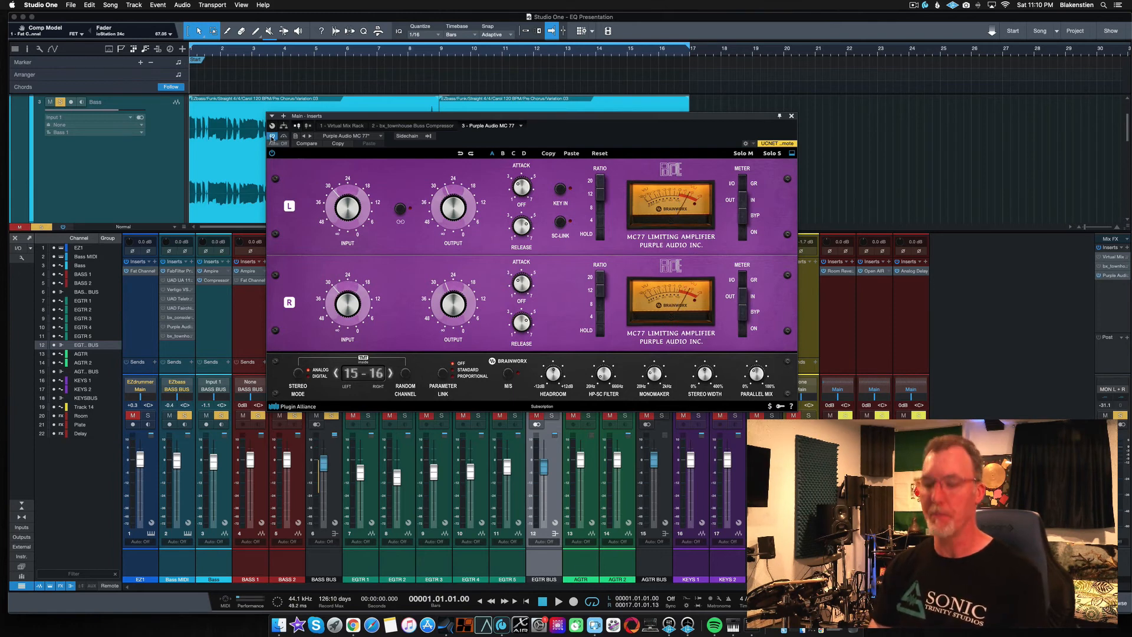
{"action": "left_click", "coordinate": [40, 227]}
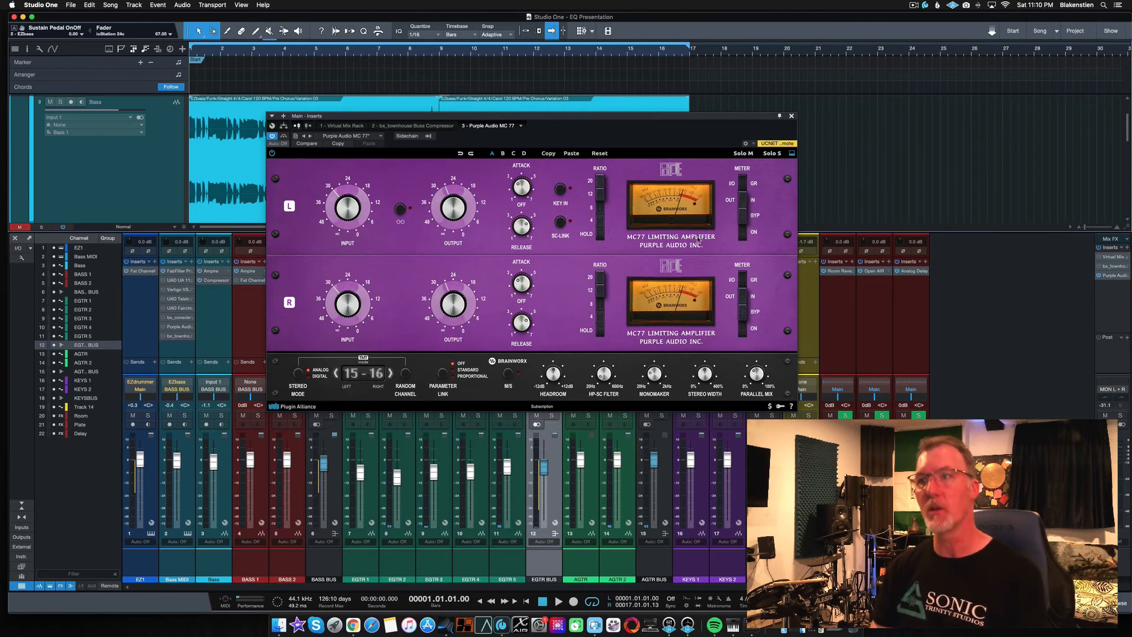
{"action": "key", "text": "space"}
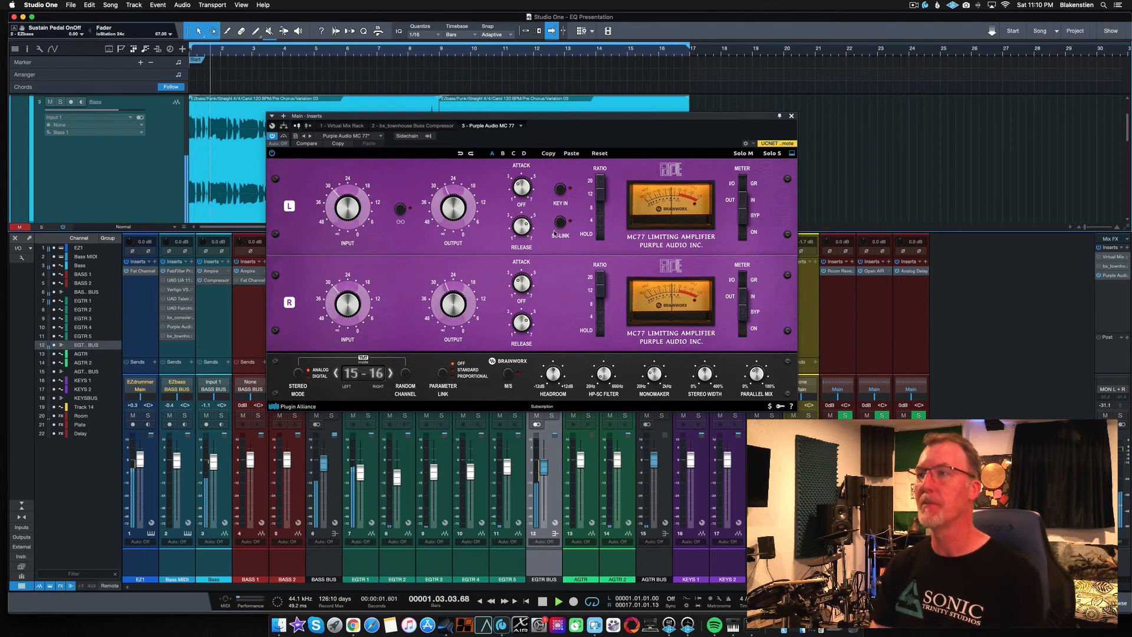
{"action": "left_click", "coordinate": [339, 213]}
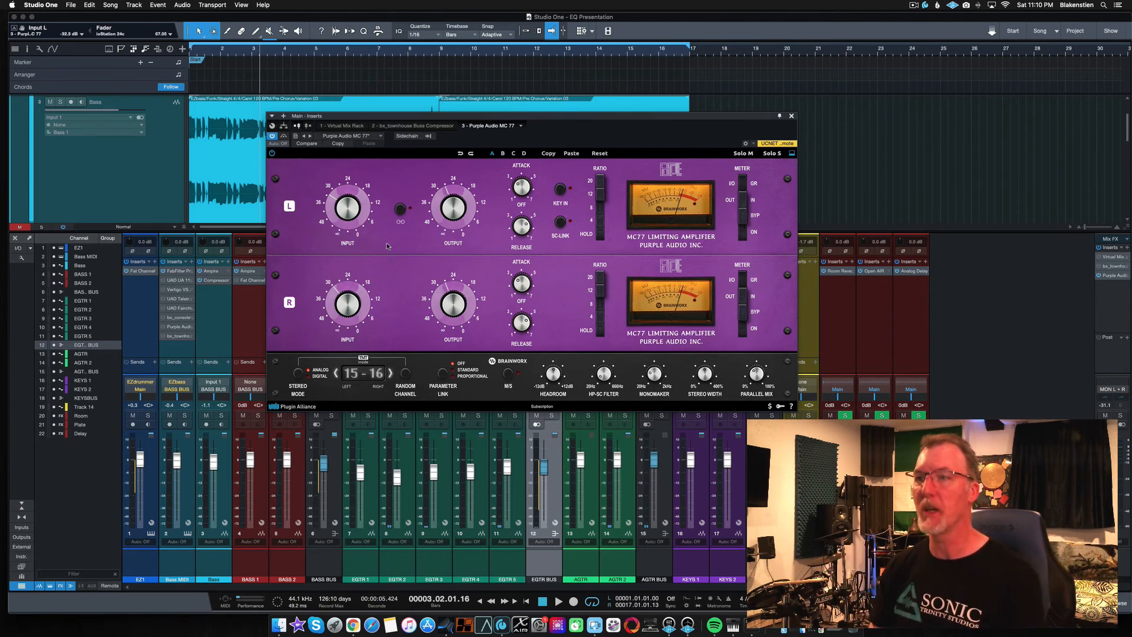
{"action": "key", "text": "space"}
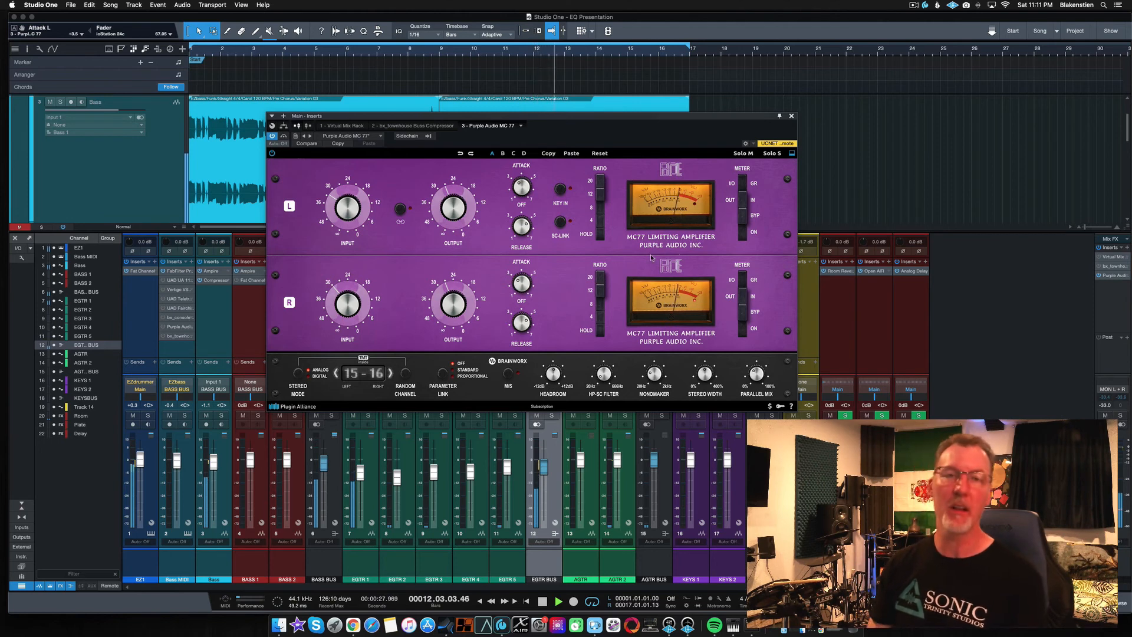
Set the MC 77's Stereo Width to 171 %, mute the EGTR BUS, and stop playback
{"action": "mouse_move", "coordinate": [704, 375]}
{"action": "left_click_drag", "start_coordinate": [704, 375], "coordinate": [700, 355]}
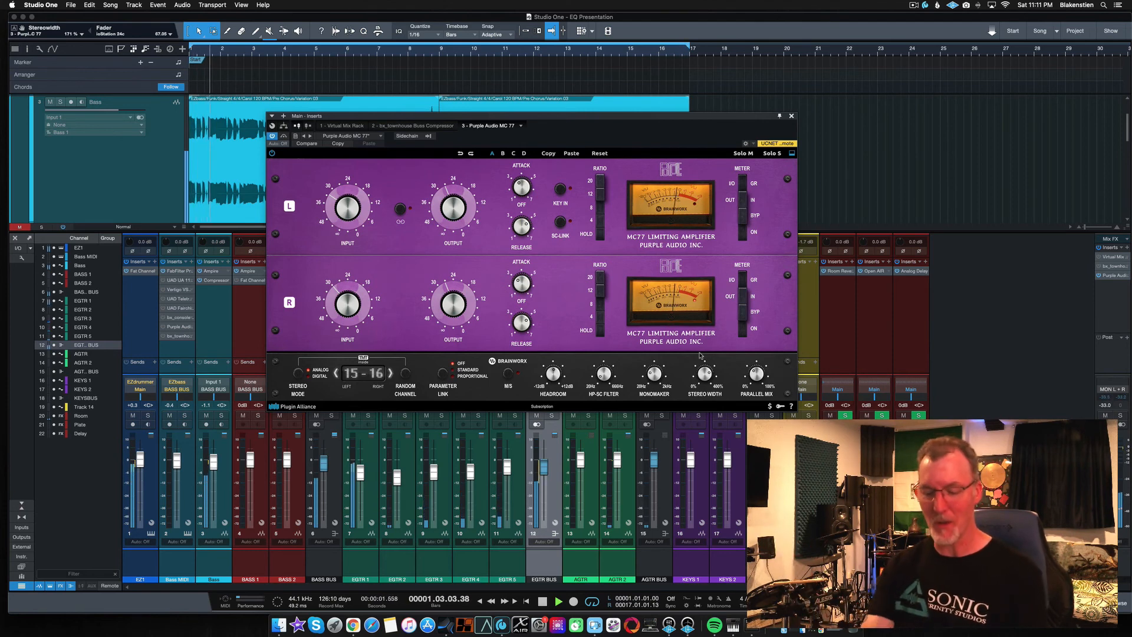
{"action": "key", "text": "m"}
{"action": "key", "text": "space"}
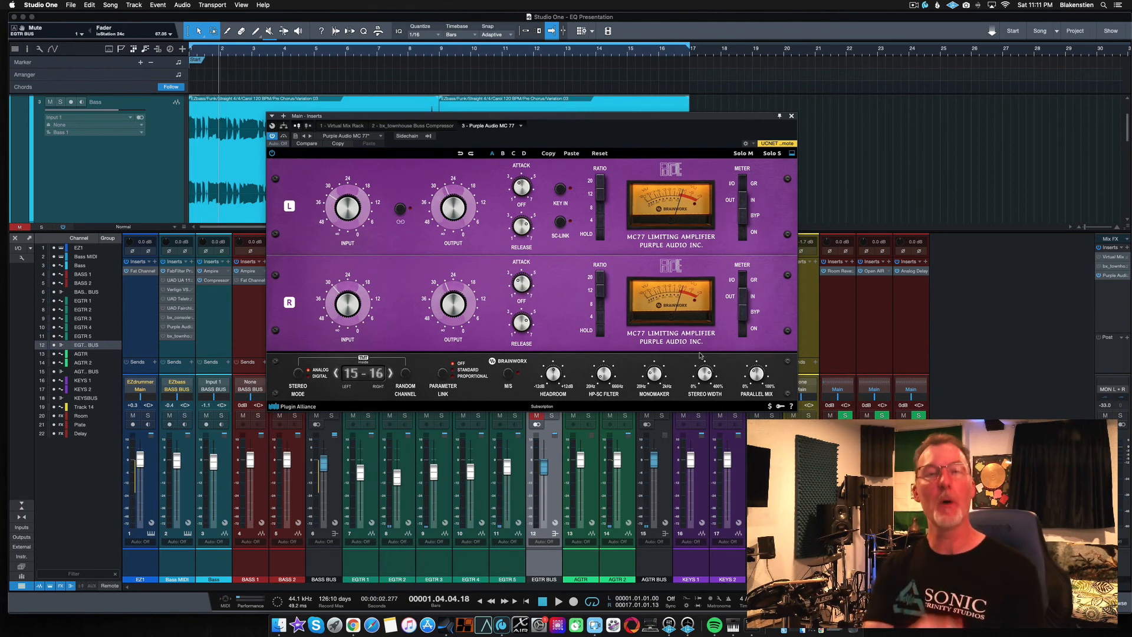